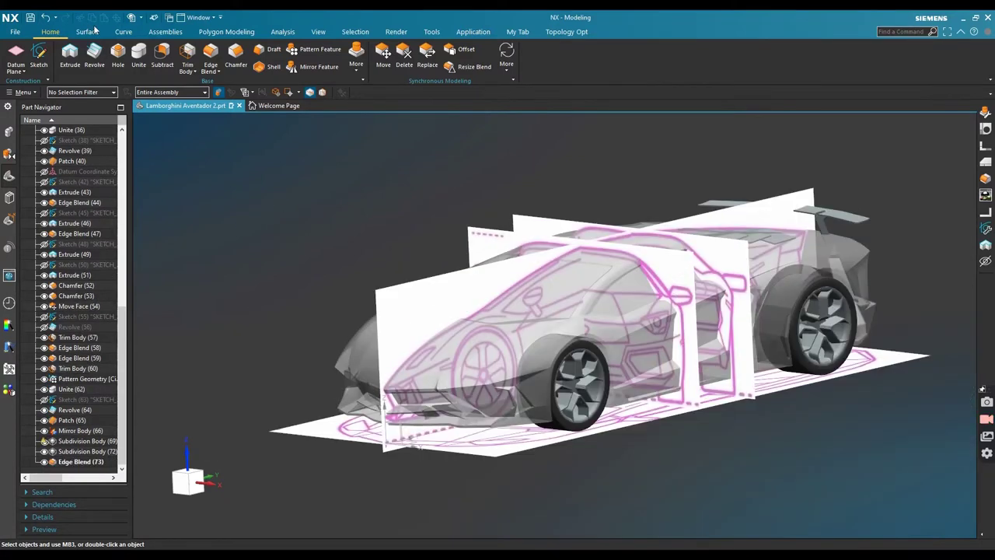
Enter Realize Shape and draw a closed six-point polygon cage face around the side mirror outline in the front view
click(93, 32)
click(663, 62)
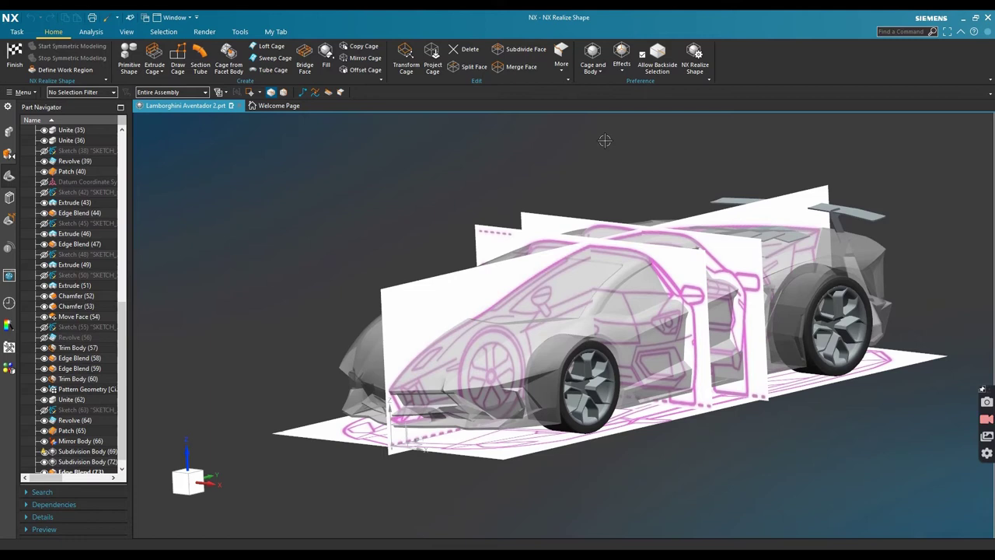
key(F8)
scroll(784, 157, up, 5)
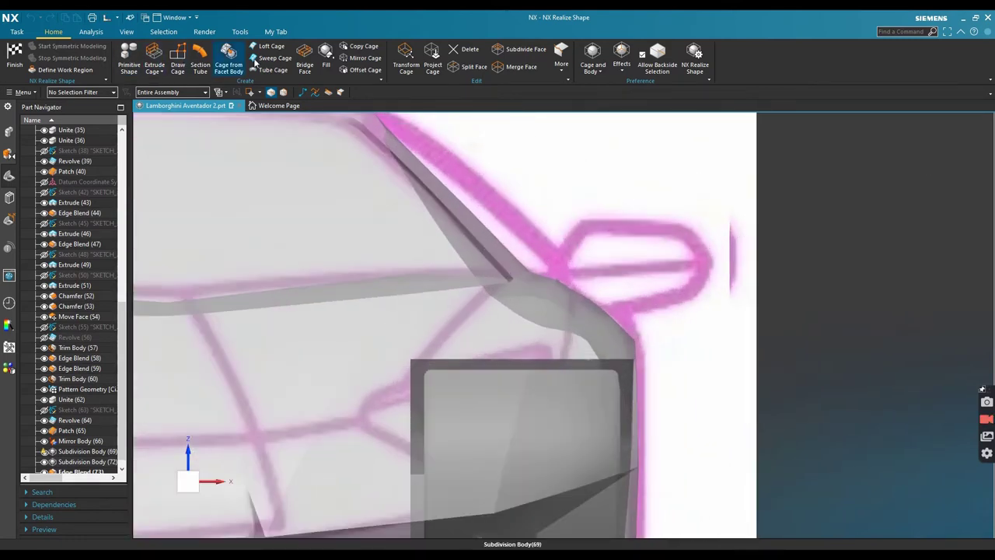
click(179, 56)
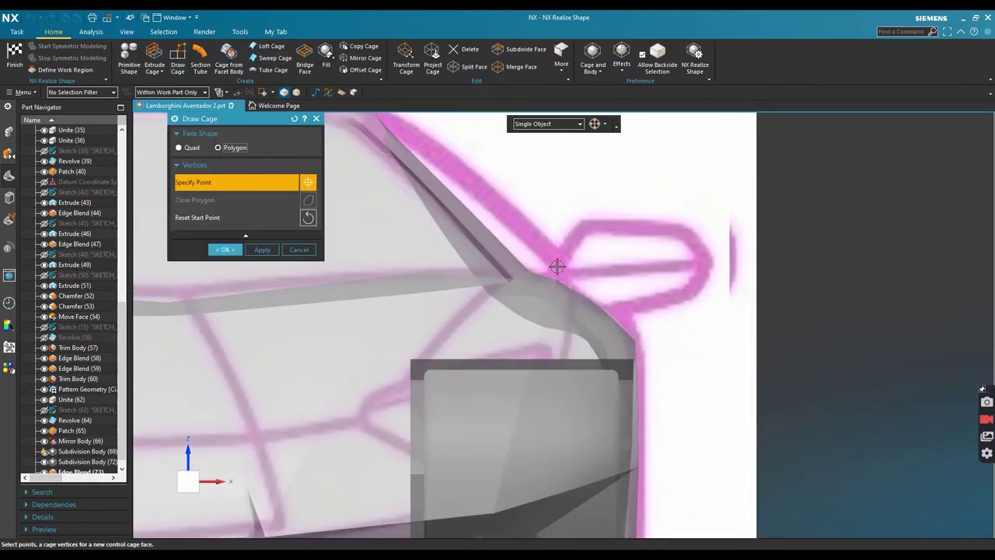
click(680, 232)
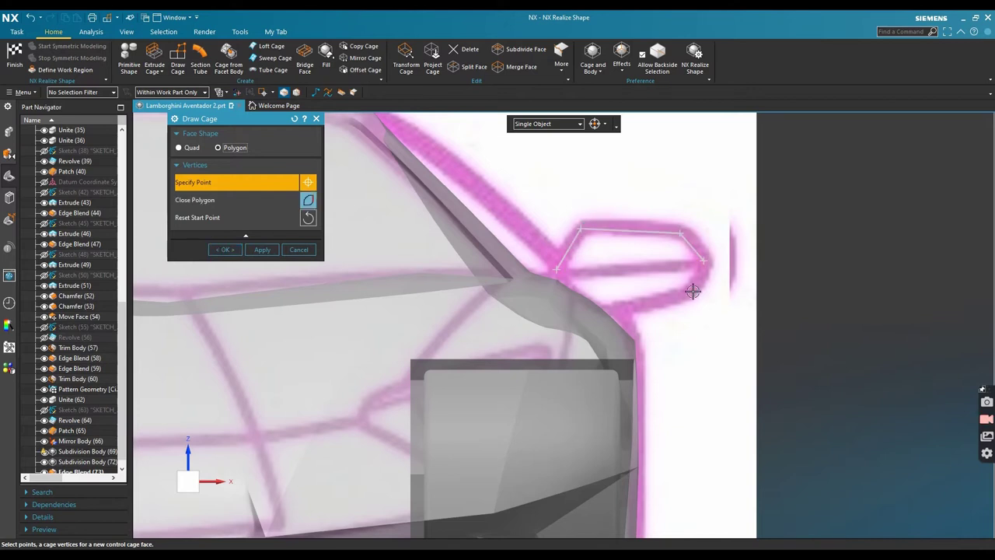
click(308, 200)
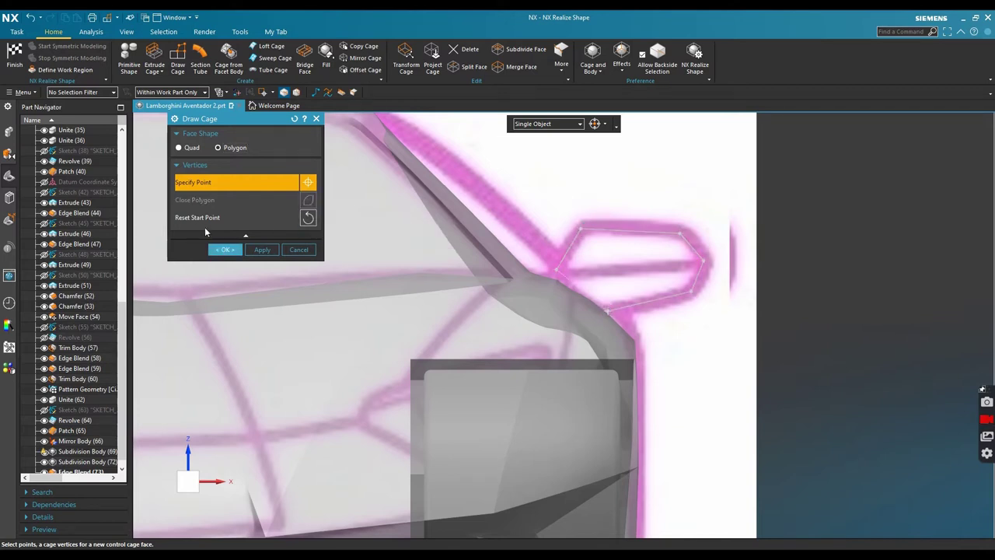
click(225, 250)
Translate the whole mirror cage along YC in the top view to the side mirror on the reference image
key(ctrl+alt+t)
scroll(682, 307, up, 4)
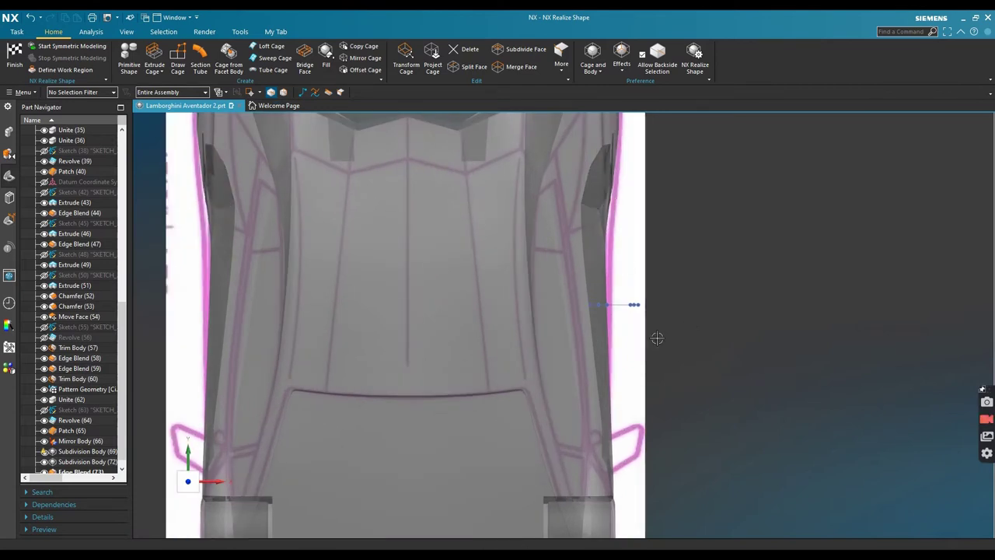
drag(664, 313, 554, 274)
shift+middle_drag(619, 266, 595, 220)
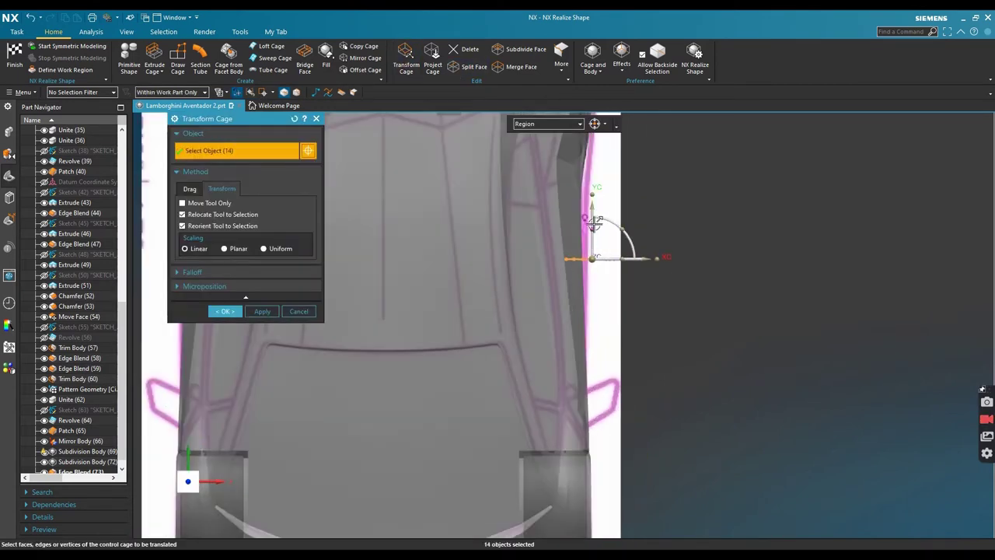
drag(595, 217, 596, 330)
click(224, 313)
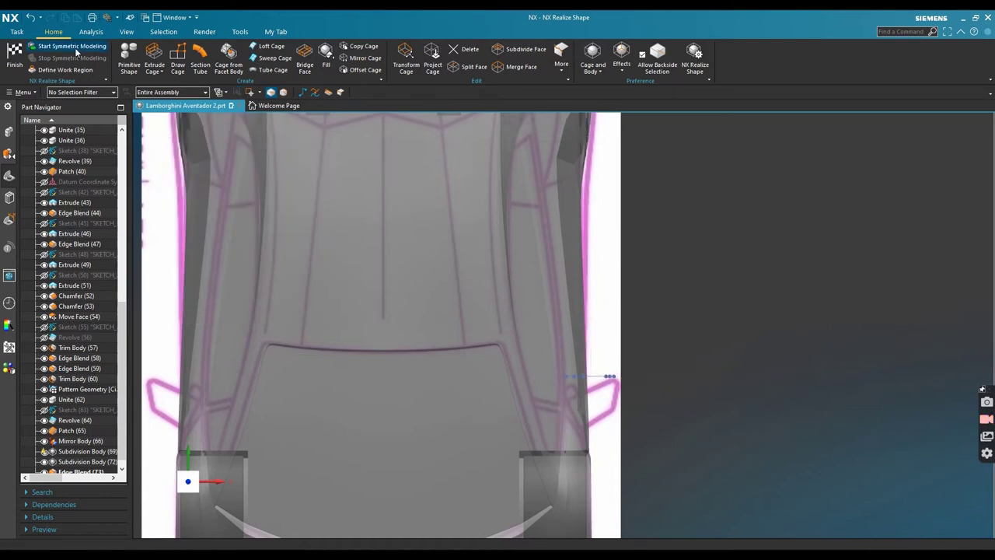
Start symmetric modeling about the car's vertical centre plane, picked from the datum coordinate system
click(77, 48)
scroll(301, 288, down, 2)
middle_drag(306, 300, 281, 479)
scroll(366, 478, up, 5)
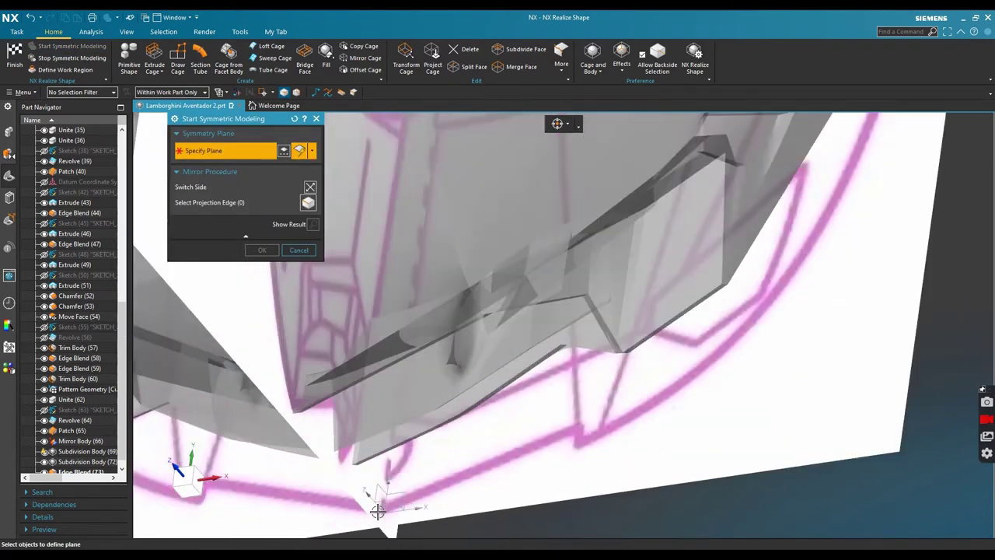
click(382, 497)
click(256, 251)
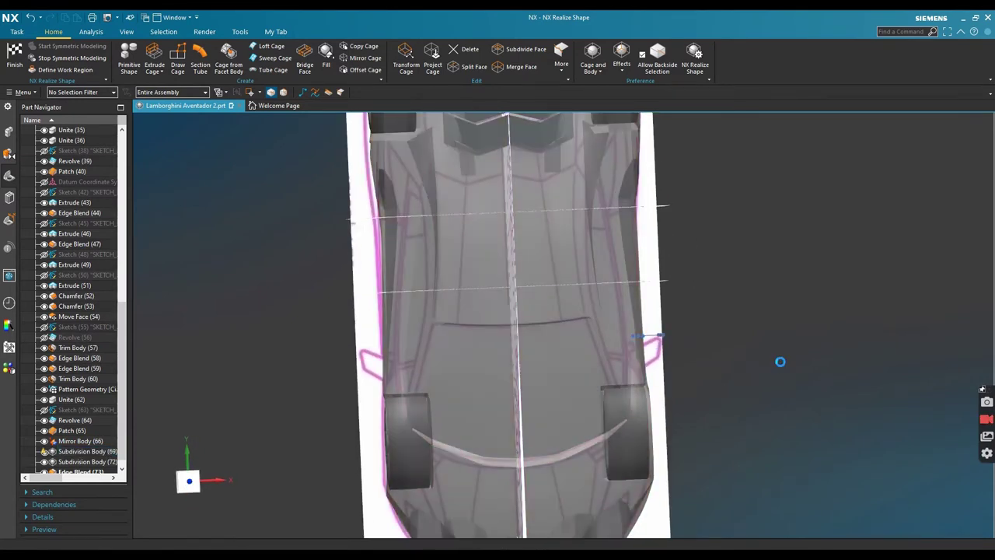
Rotate and position the mirror cage face in the top view to follow the slanted rear edge of the mirror outline
key(F8)
scroll(628, 392, up, 5)
click(409, 61)
drag(673, 365, 443, 276)
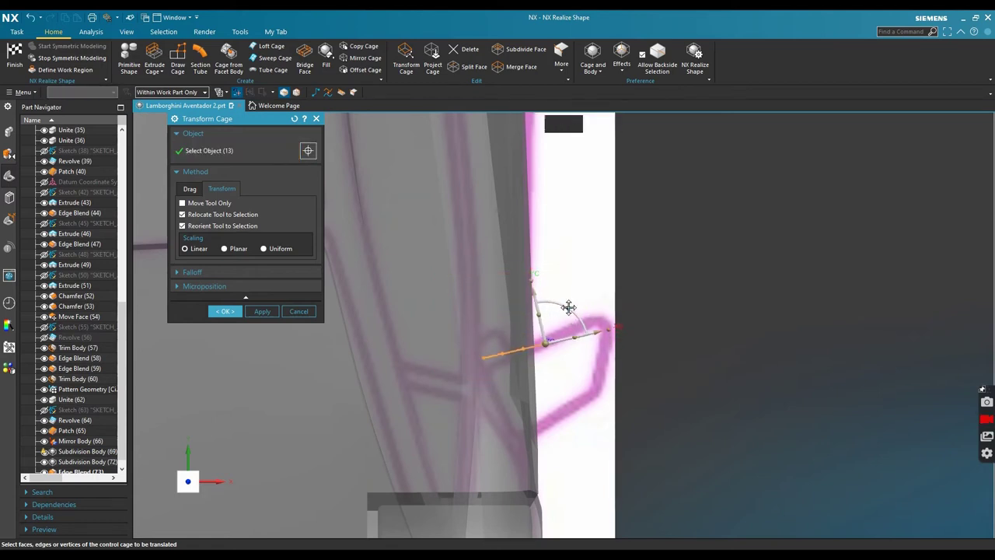
drag(569, 308, 598, 318)
click(225, 313)
Examine the angled mirror cage face against the reference images and the car body
middle_drag(602, 410, 607, 388)
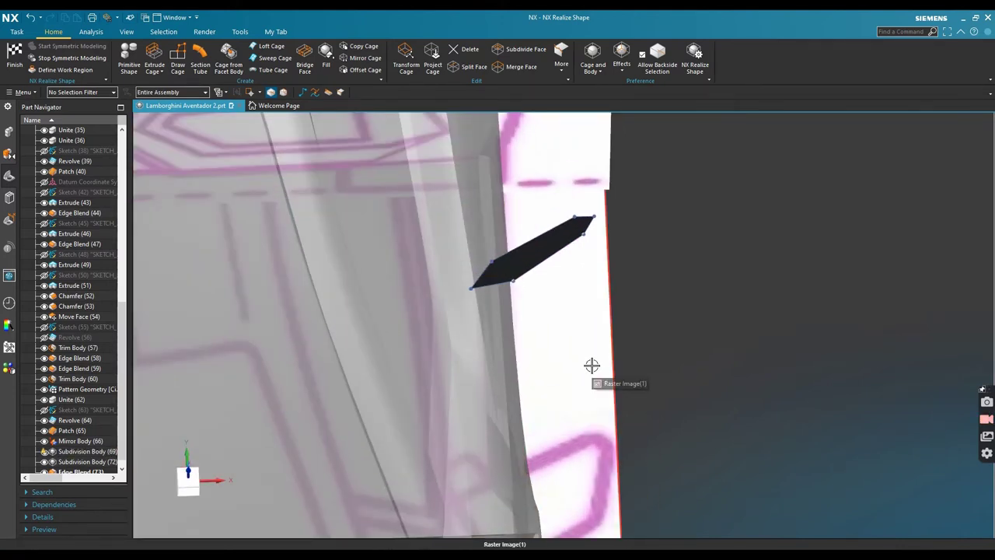
scroll(591, 345, down, 3)
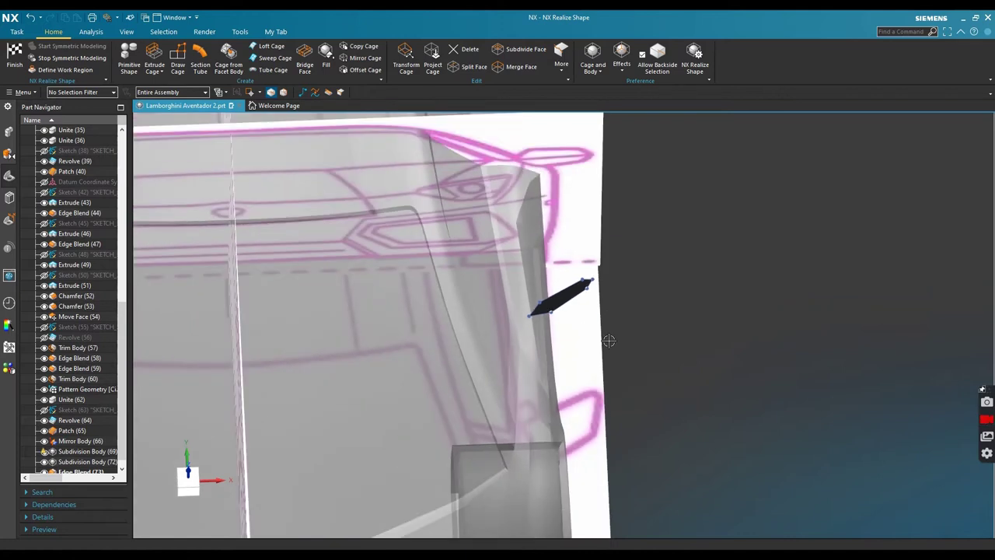
scroll(609, 340, up, 4)
scroll(620, 225, down, 2)
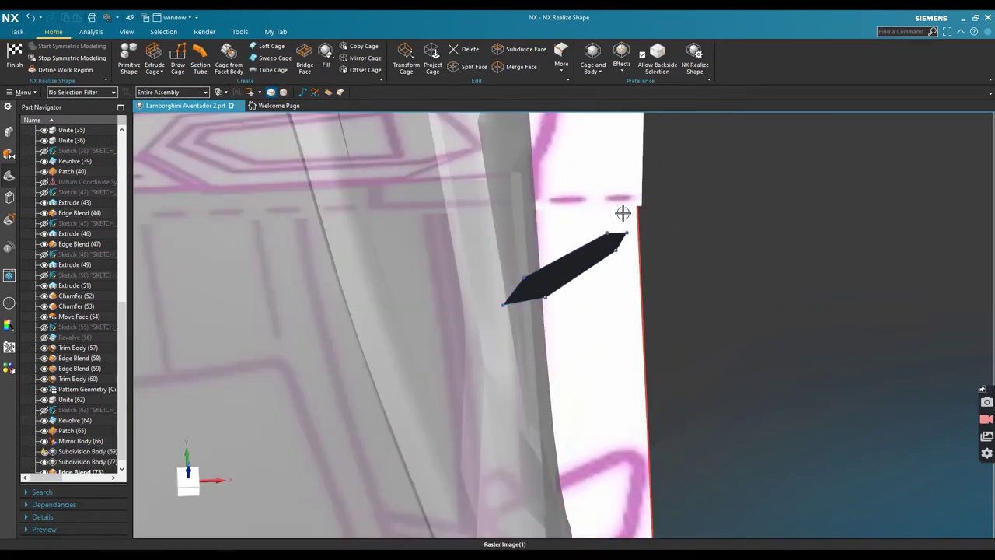
scroll(622, 269, down, 2)
scroll(618, 289, up, 1)
scroll(610, 308, down, 1)
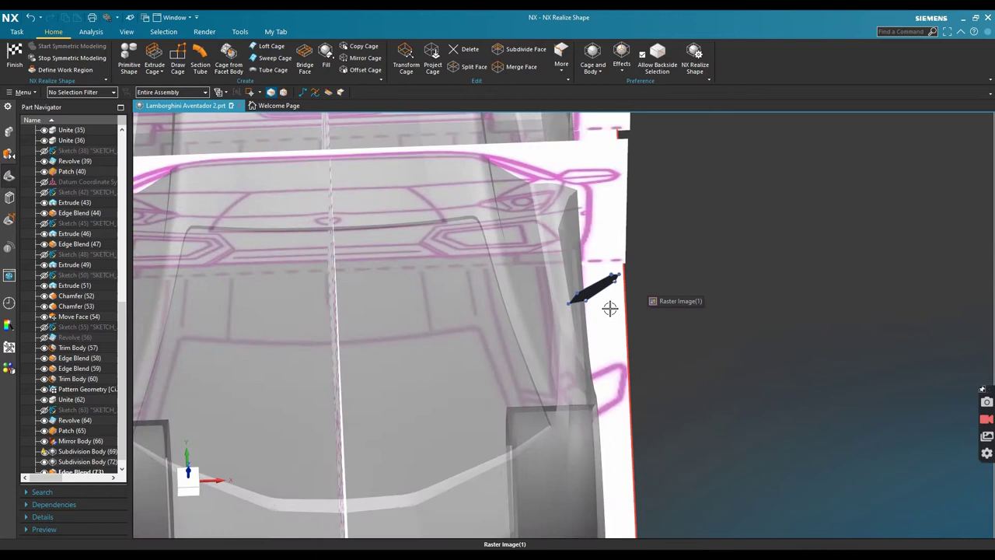
scroll(610, 308, down, 1)
scroll(610, 309, up, 3)
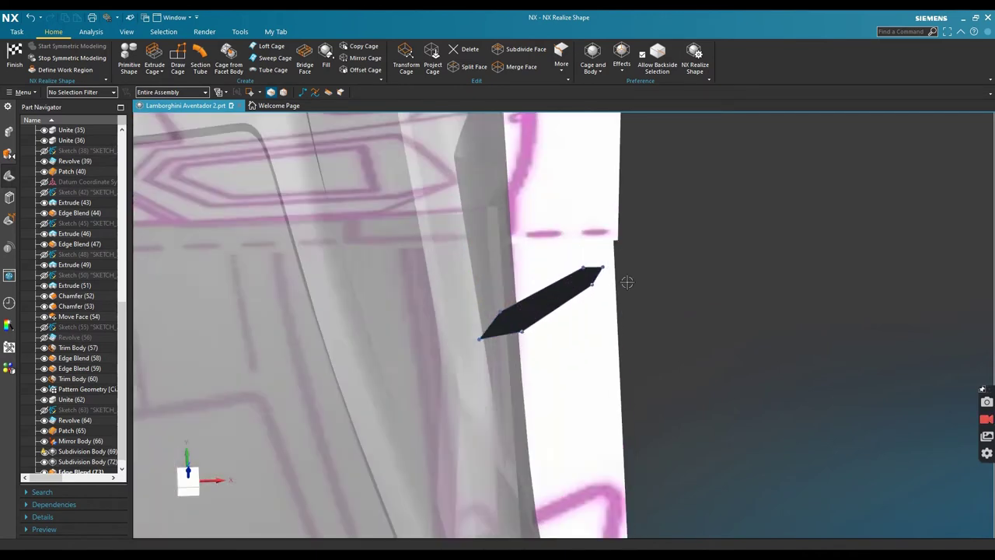
Split the mirror cage face along a polyline between the two vertices next to its pointed inner corner
middle_drag(613, 290, 611, 263)
click(472, 67)
scroll(509, 280, up, 2)
click(484, 253)
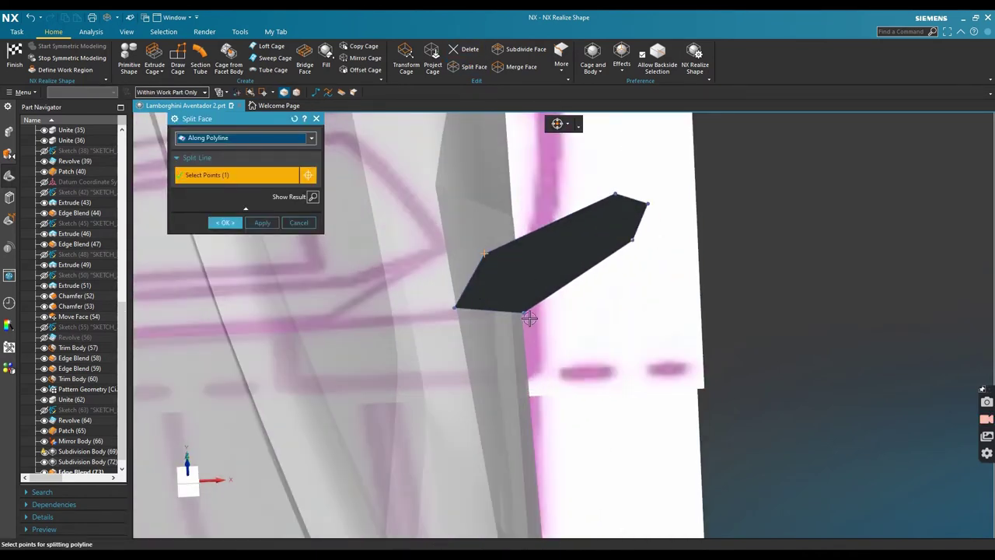
click(522, 313)
click(224, 223)
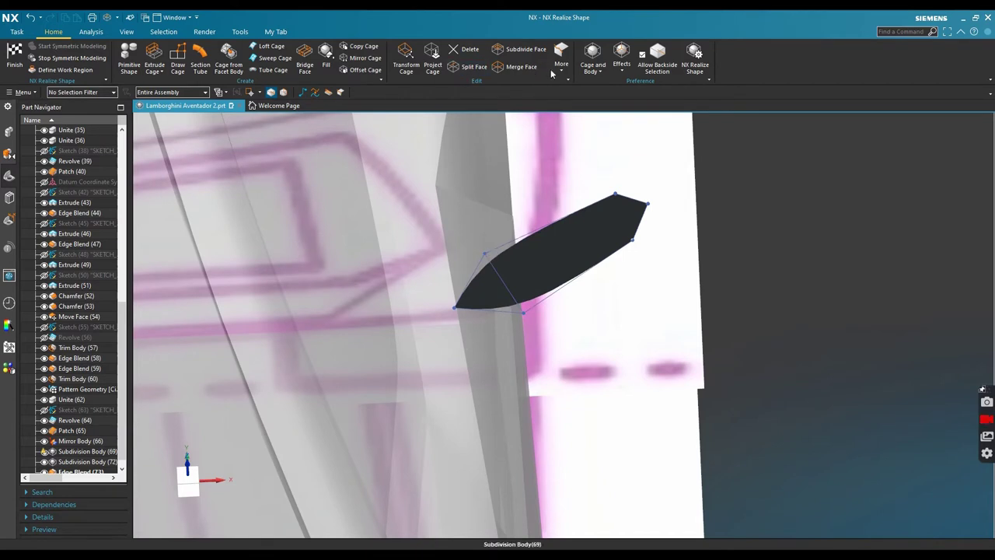
Select the entire mirror cage and make its edges sharp
click(329, 93)
drag(659, 357, 362, 152)
click(218, 186)
click(231, 211)
Delete the small triangular cage face at the mirror's inner end
click(470, 51)
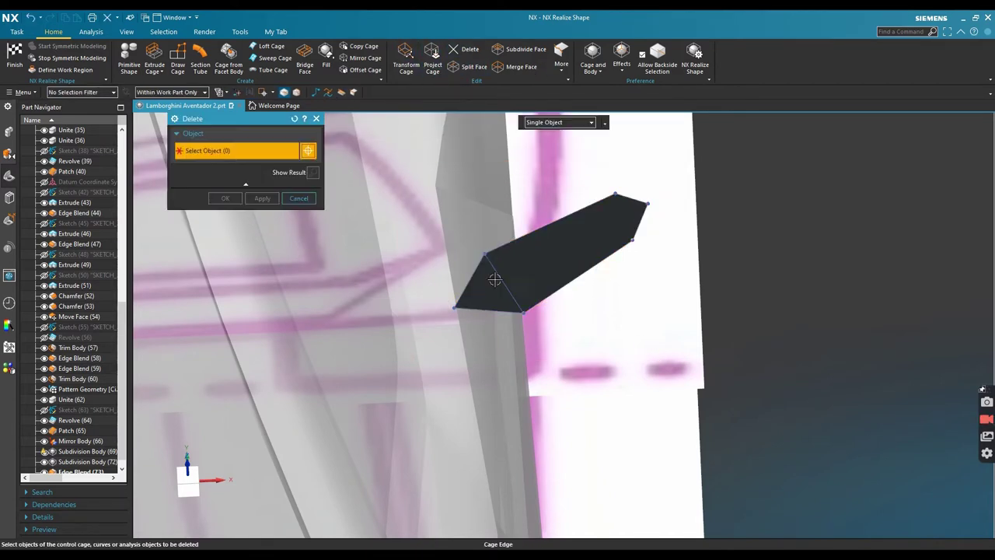
click(493, 282)
click(225, 198)
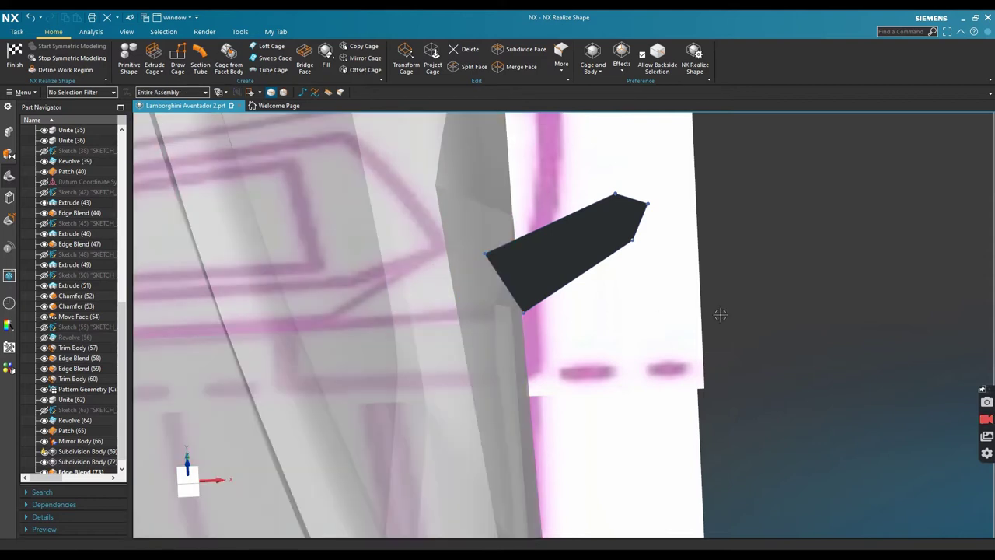
Extrude the mirror cage face to a distance of -135 mm, reaching the opposite edge of the top-view outline
key(F8)
scroll(673, 395, up, 6)
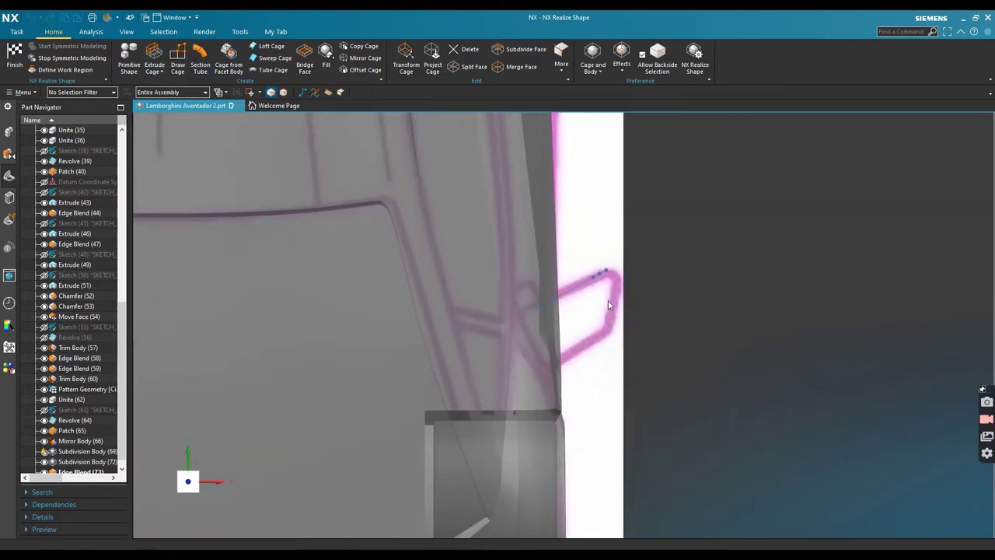
key(x)
middle_drag(623, 340, 622, 318)
scroll(595, 284, up, 2)
click(556, 250)
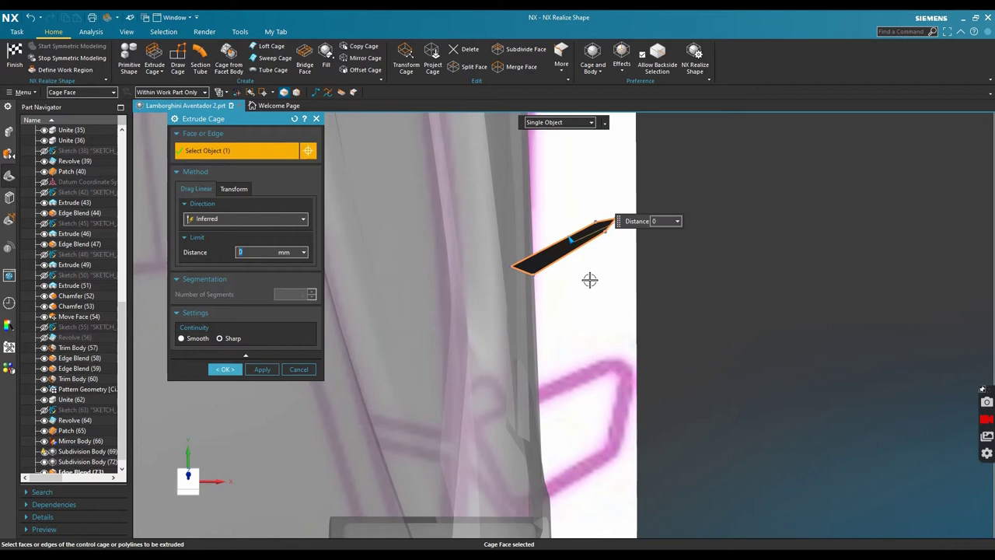
drag(573, 241, 588, 260)
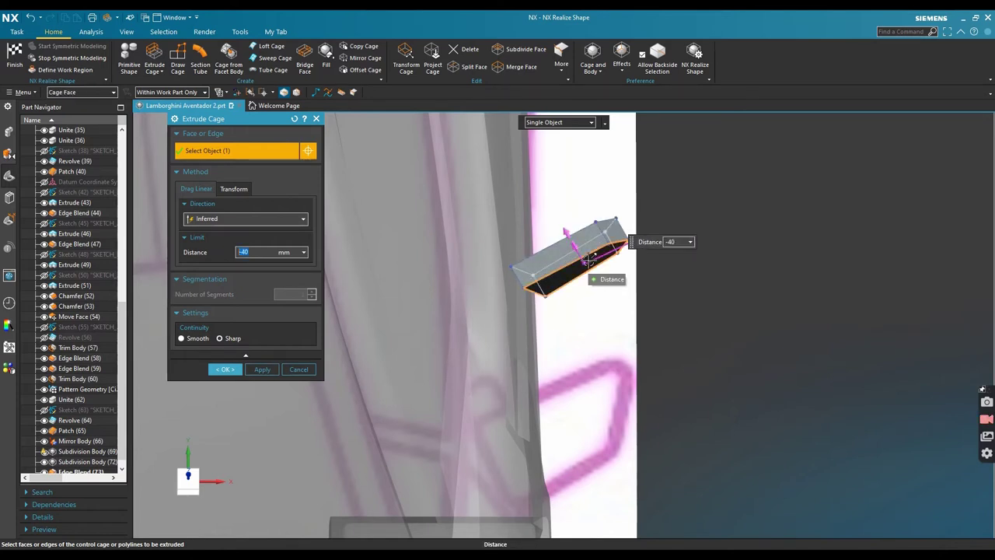
key(F8)
scroll(685, 376, up, 7)
drag(488, 316, 512, 360)
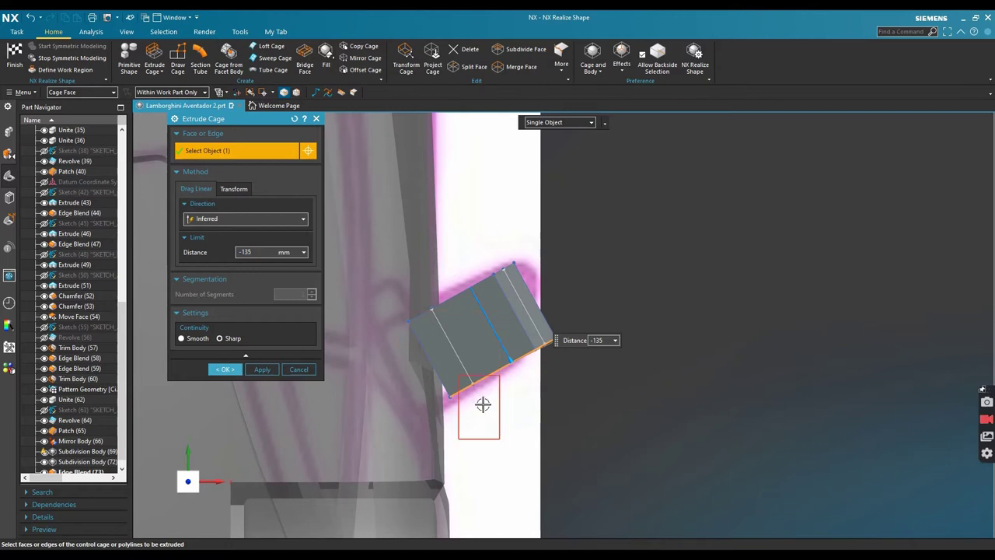
click(226, 370)
Move the mirror cage's inner end section toward the car body along XC and YC, keeping its sides on the reference outline
scroll(649, 364, up, 1)
click(406, 72)
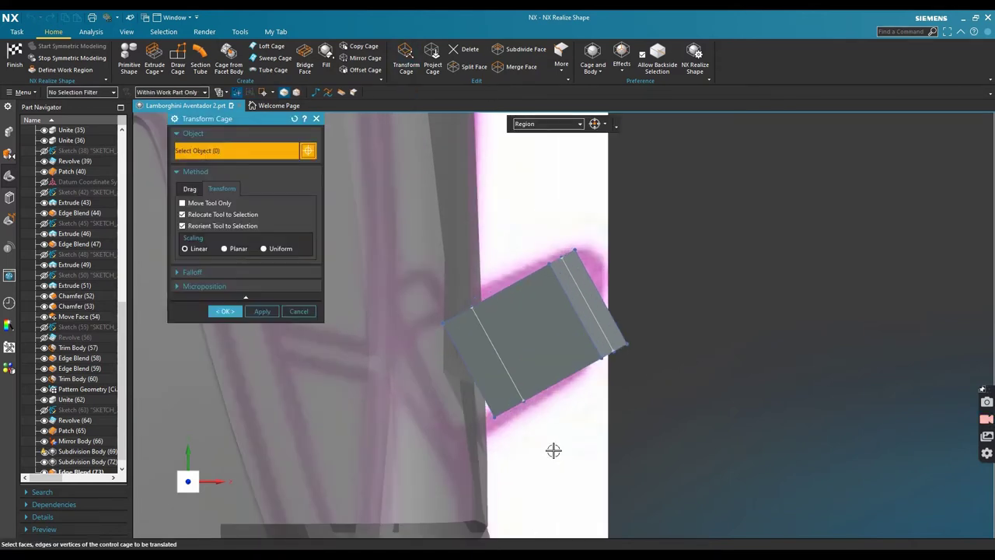
drag(427, 294, 426, 294)
drag(536, 362, 497, 375)
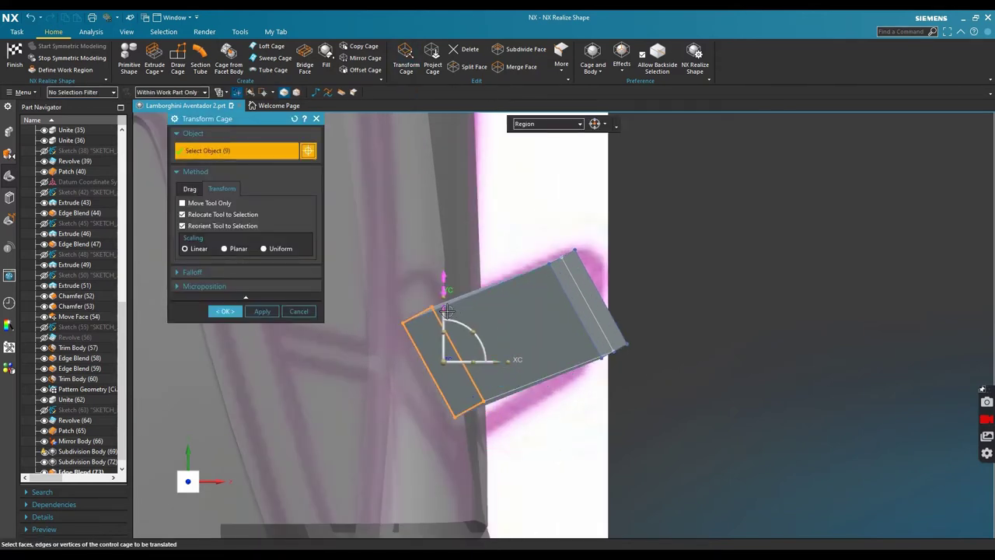
mouse_move(447, 314)
mouse_down()
mouse_move(454, 337)
mouse_move(460, 327)
mouse_up()
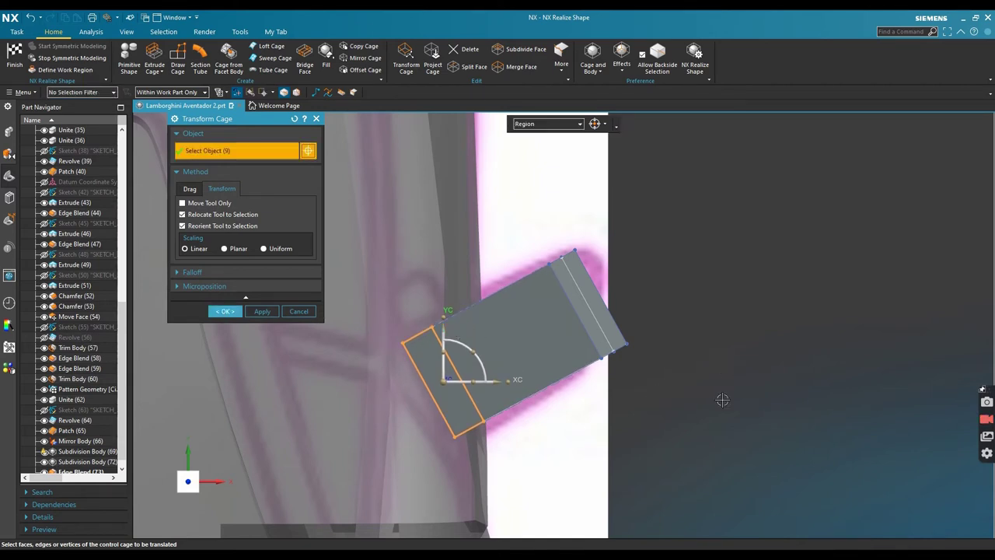
Move the front and rear vertices at the mirror cage's outer end to match the tapered tip of the reference outline
drag(700, 400, 584, 294)
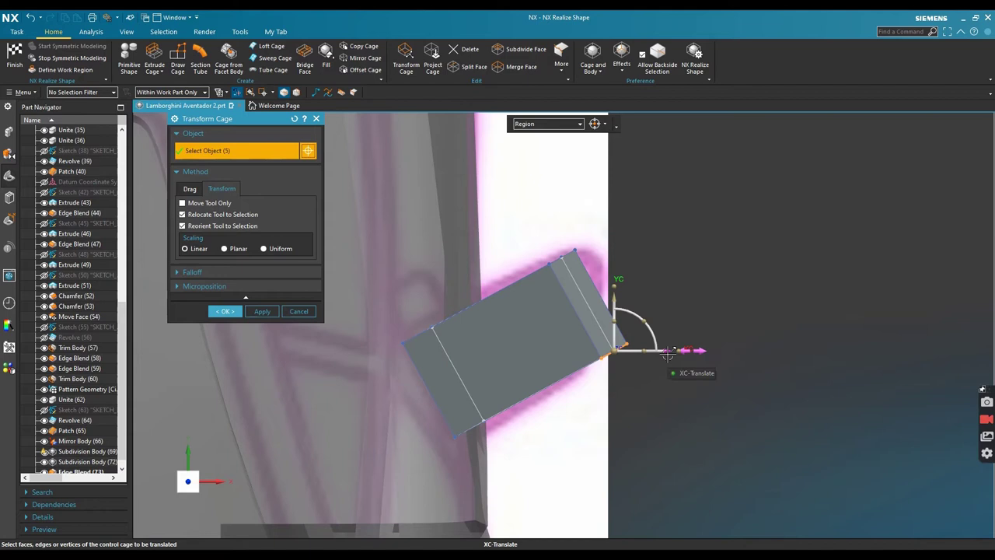
drag(667, 354, 636, 373)
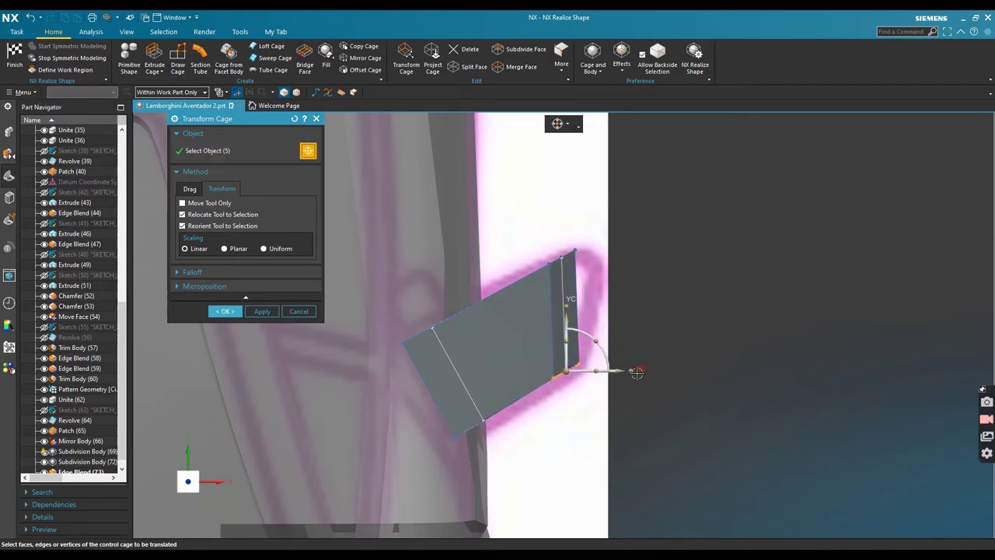
drag(532, 233, 640, 262)
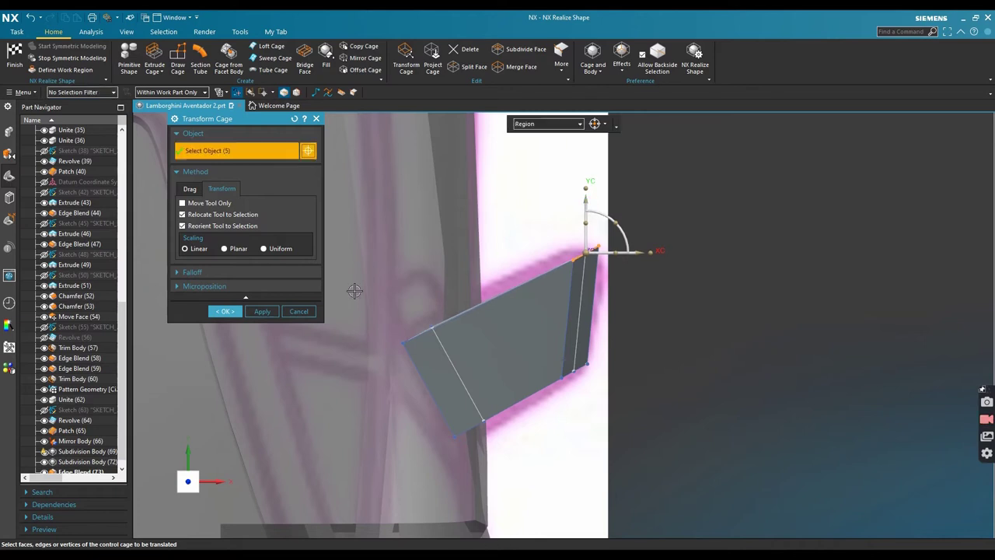
click(224, 311)
Split the mirror cage's inner end face and adjoining front face along connected lines between their side edges
middle_drag(436, 241, 545, 171)
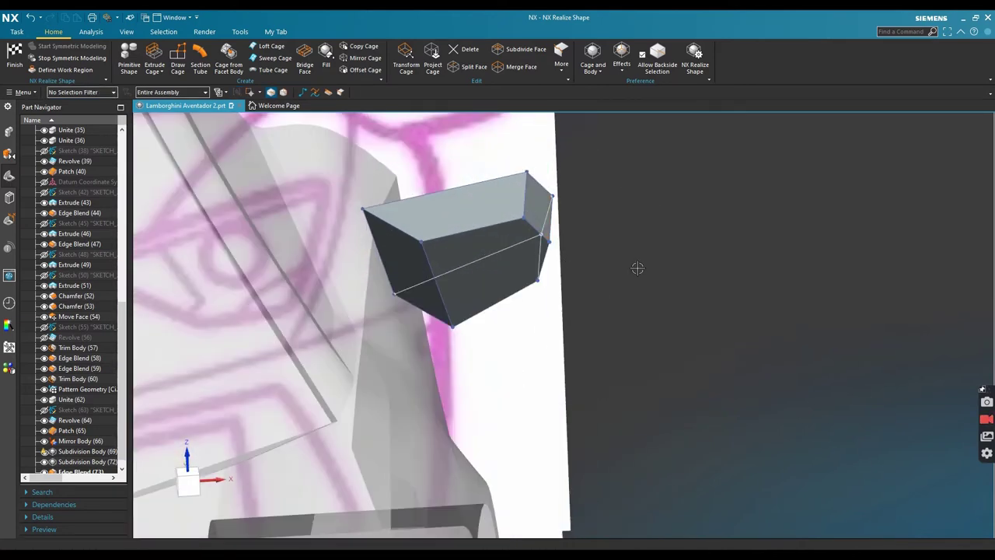
click(471, 67)
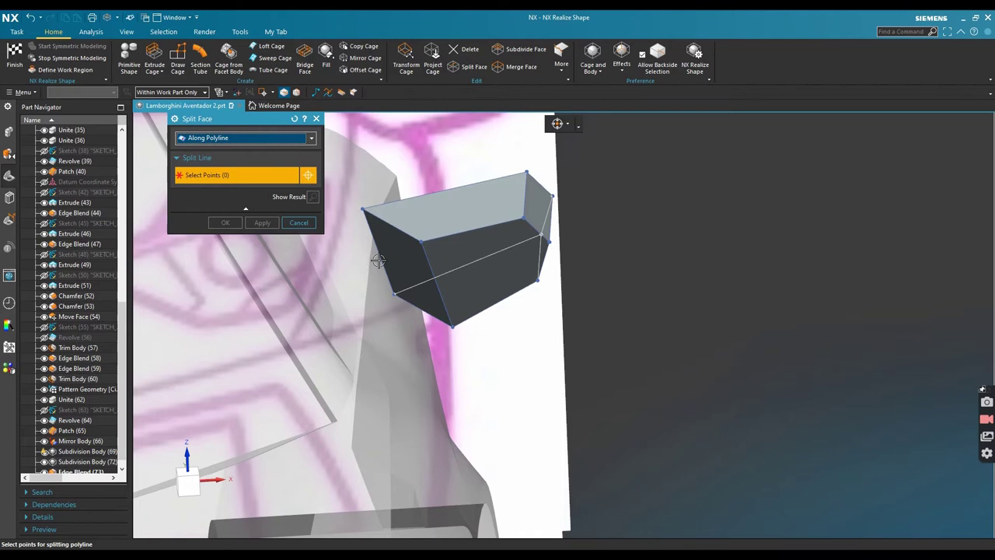
click(379, 254)
click(437, 285)
click(259, 225)
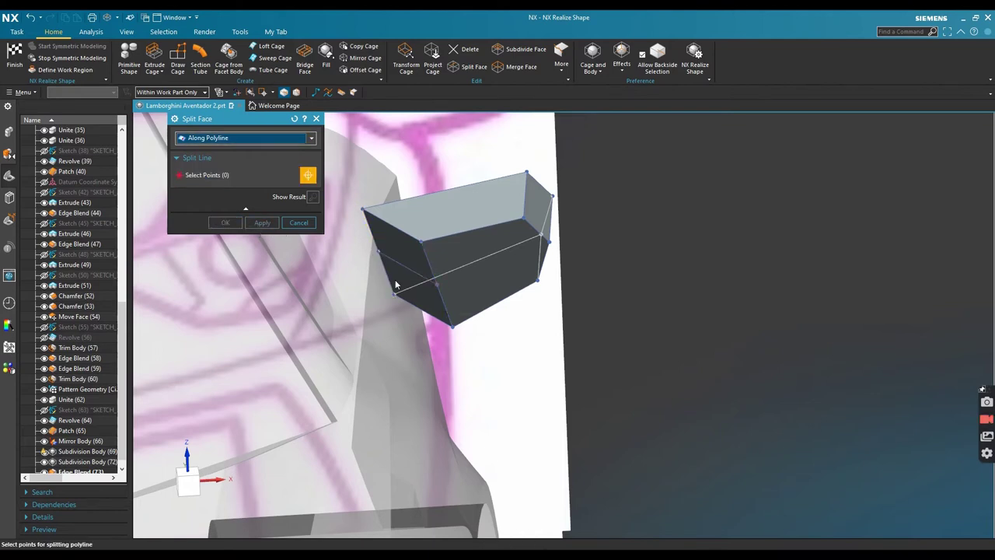
click(436, 285)
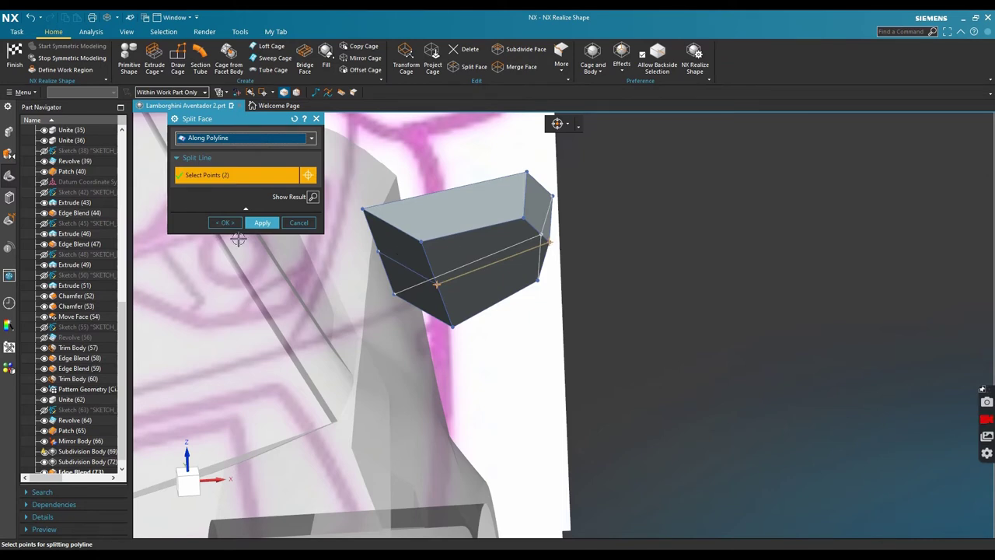
click(226, 223)
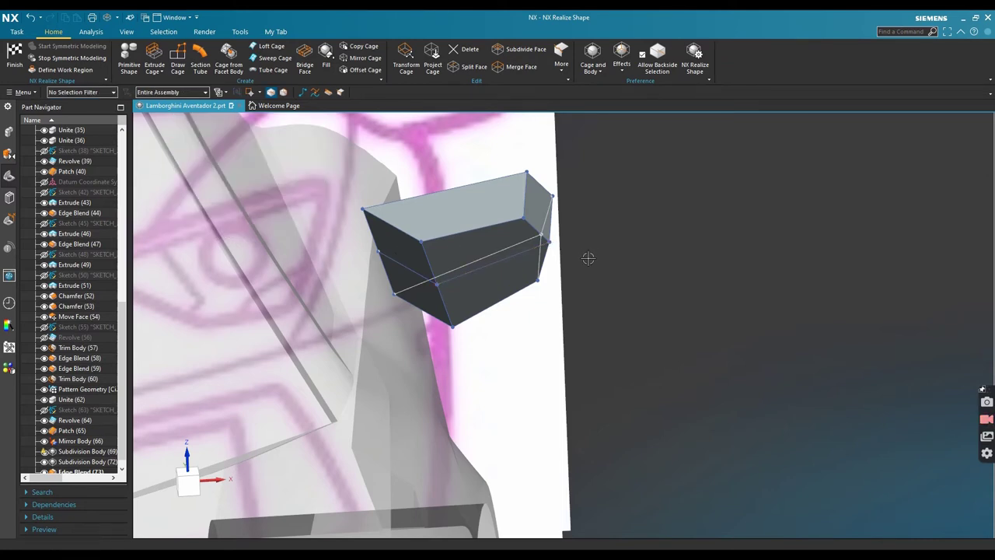
Move the upper and lower front edges of the mirror cage rearward along YC so the middle edge stands proud
click(416, 67)
click(461, 231)
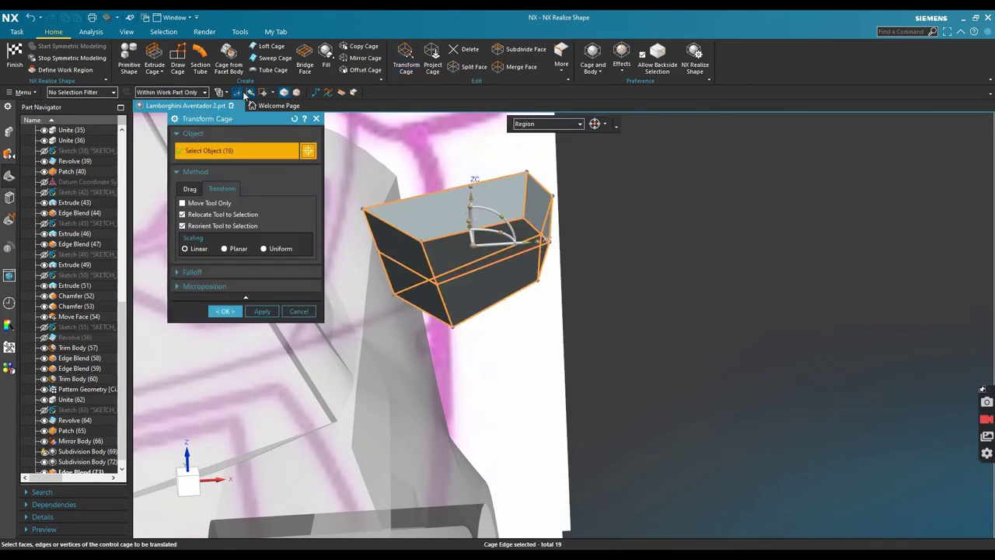
click(548, 123)
click(529, 136)
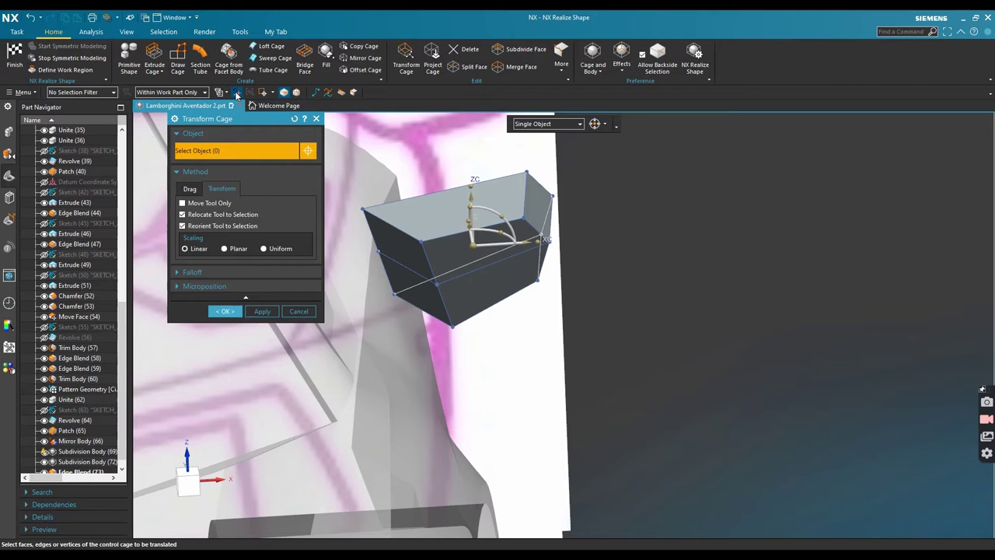
click(488, 240)
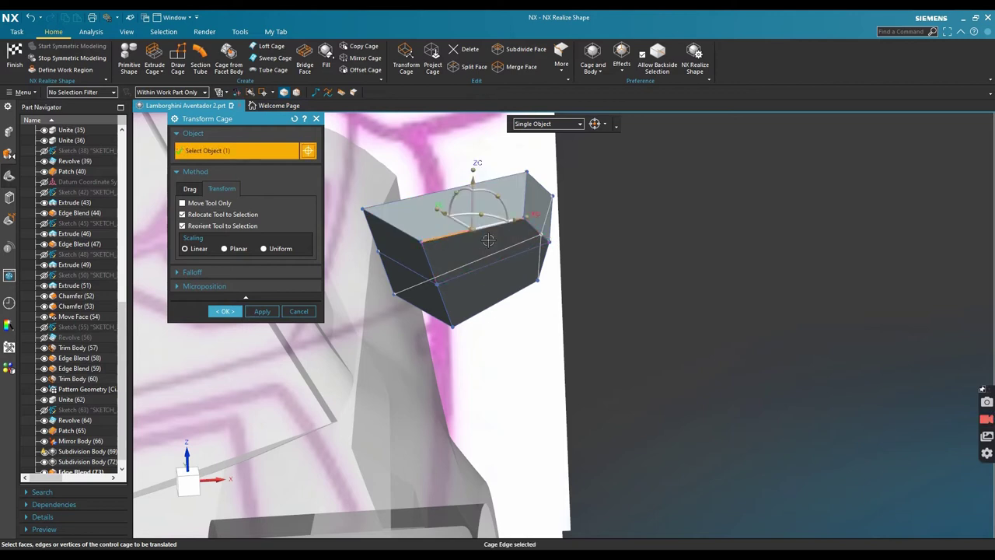
click(504, 302)
drag(450, 248, 444, 242)
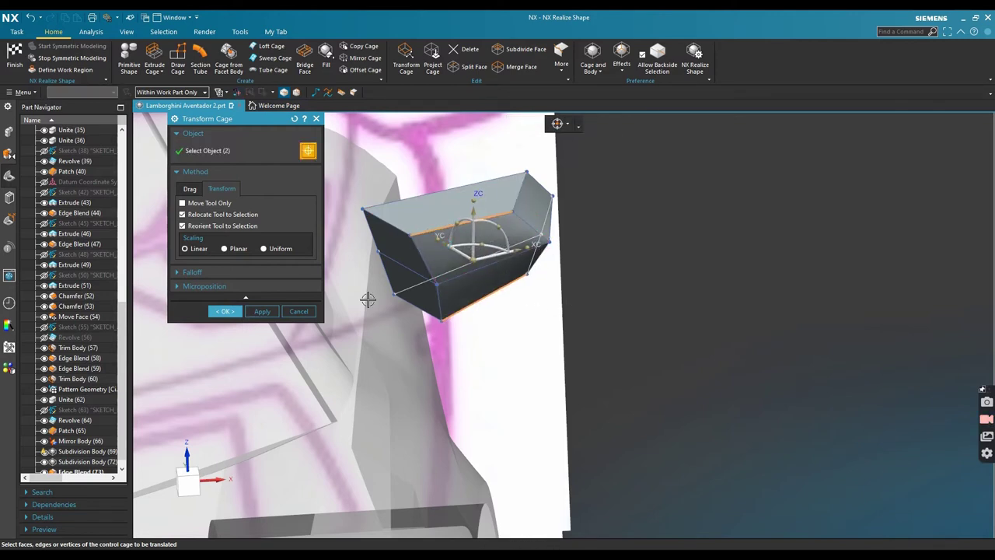
scroll(440, 248, up, 2)
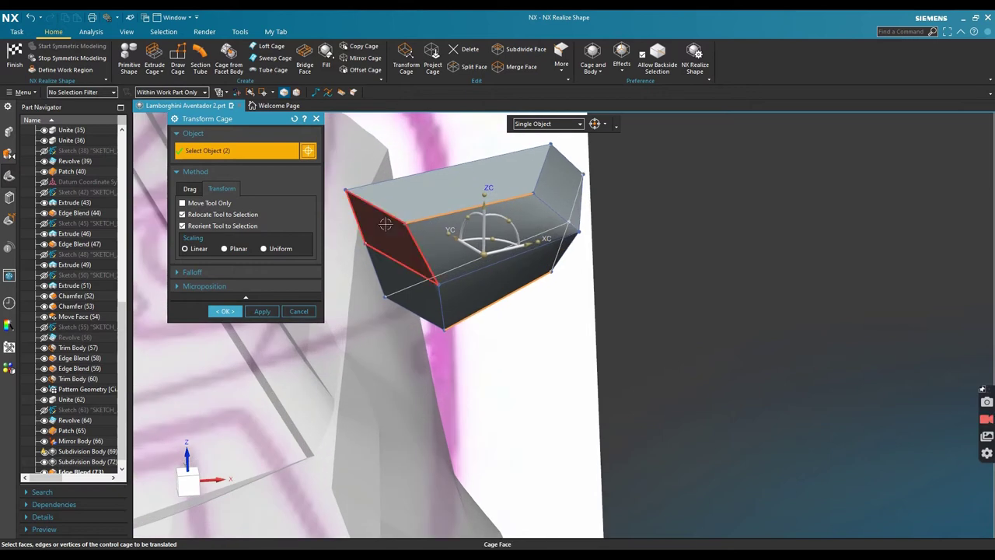
click(225, 311)
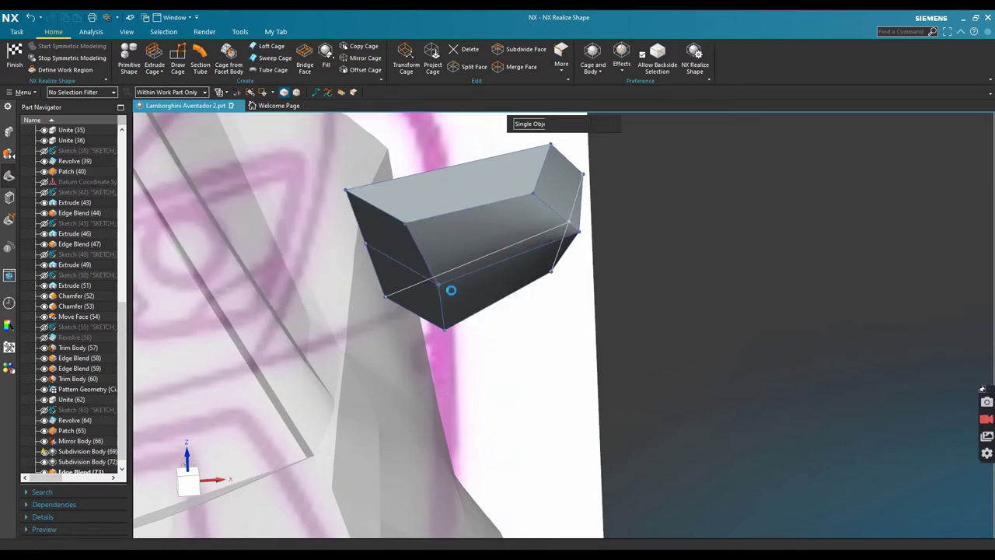
Move the upper edge of the mirror cage's inner end along XC, away from the car body
middle_drag(451, 288, 476, 269)
drag(372, 203, 373, 203)
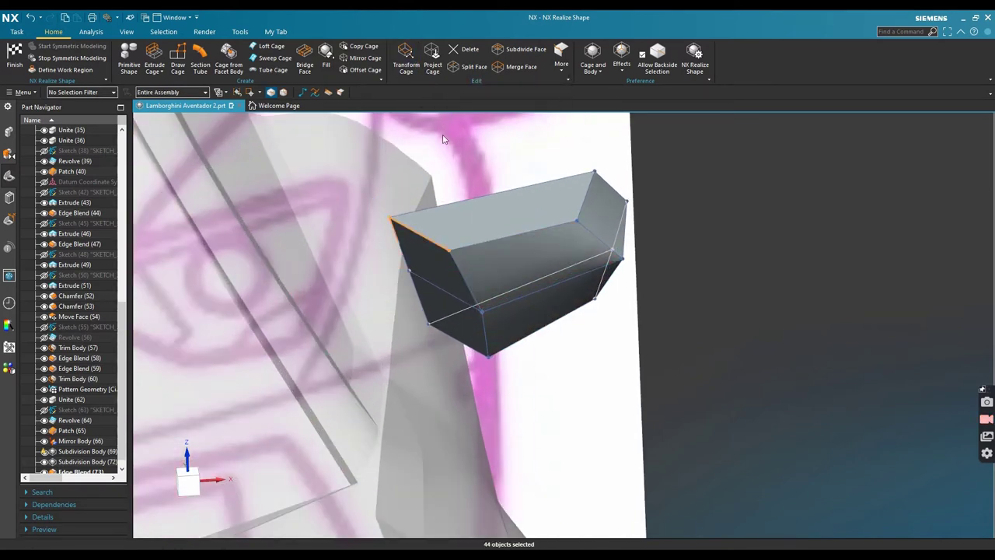
drag(478, 230, 501, 231)
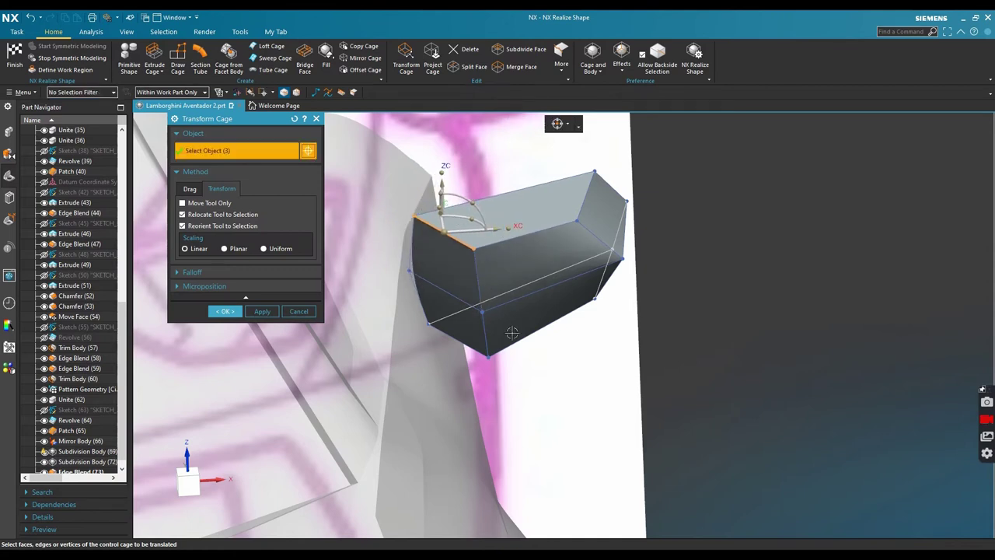
drag(507, 387, 410, 323)
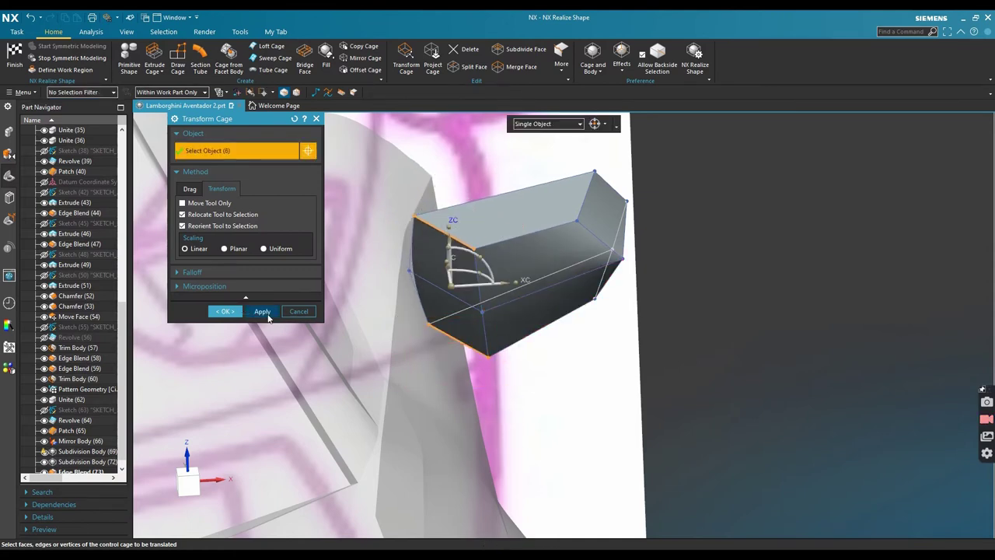
click(262, 311)
drag(511, 391, 399, 320)
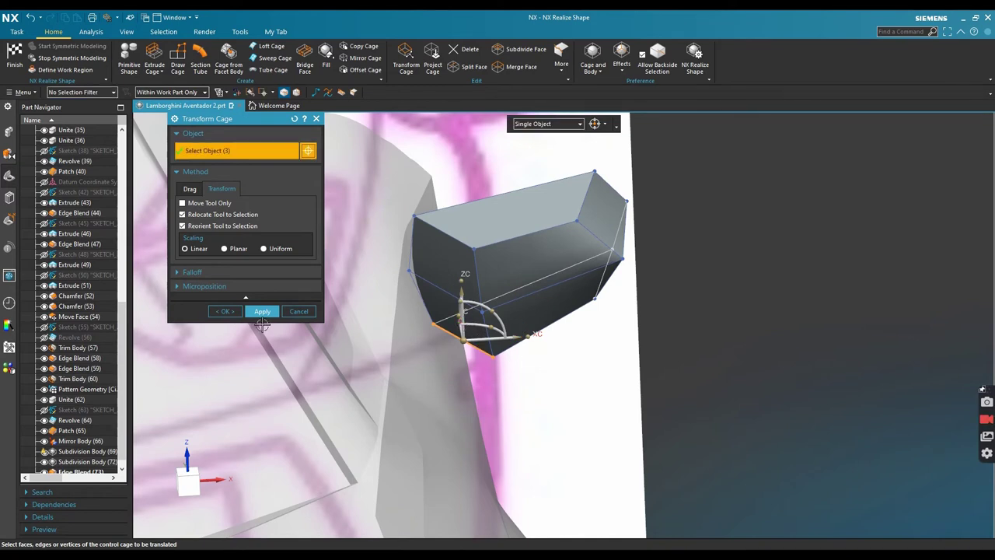
click(298, 312)
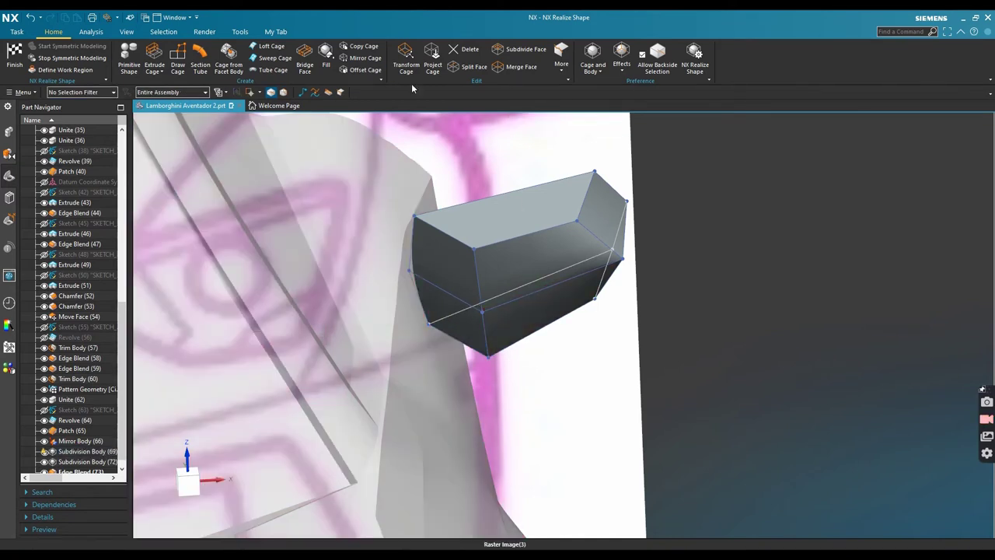
Set the continuity of all 19 mirror cage edges to Sharp
click(331, 93)
drag(712, 378, 356, 140)
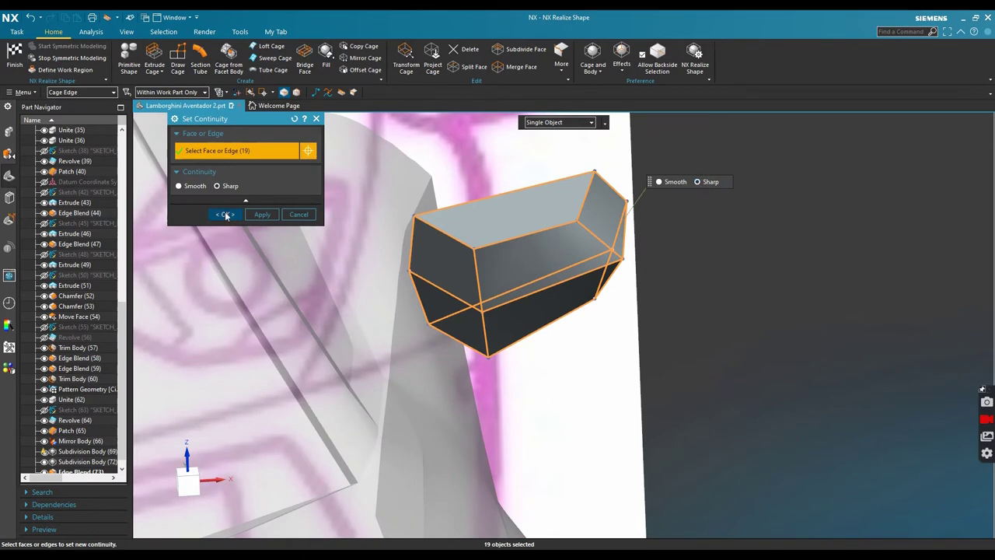
click(225, 216)
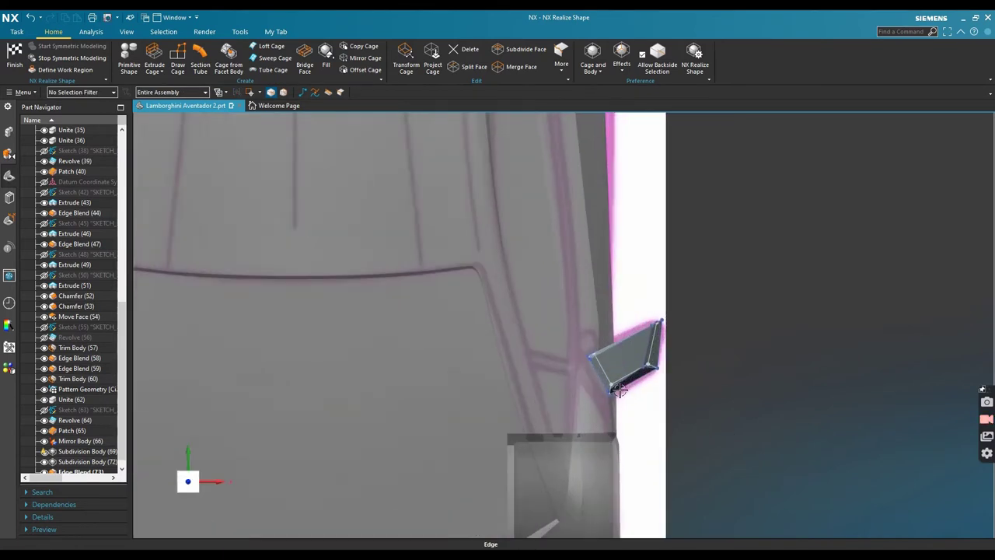
Move the upper front vertex at the mirror cage's inner end to line up with the lower vertex in top view
scroll(619, 392, up, 6)
click(413, 59)
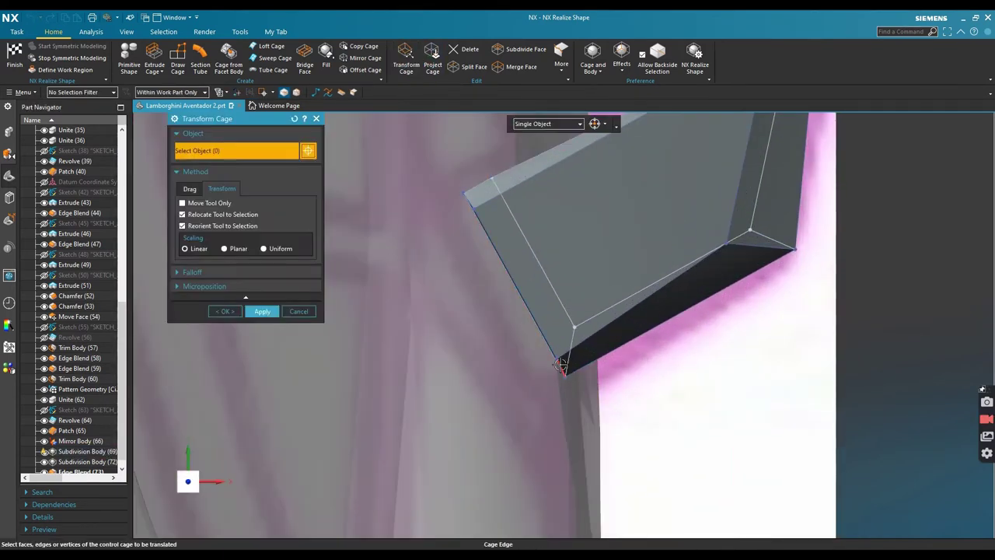
click(542, 344)
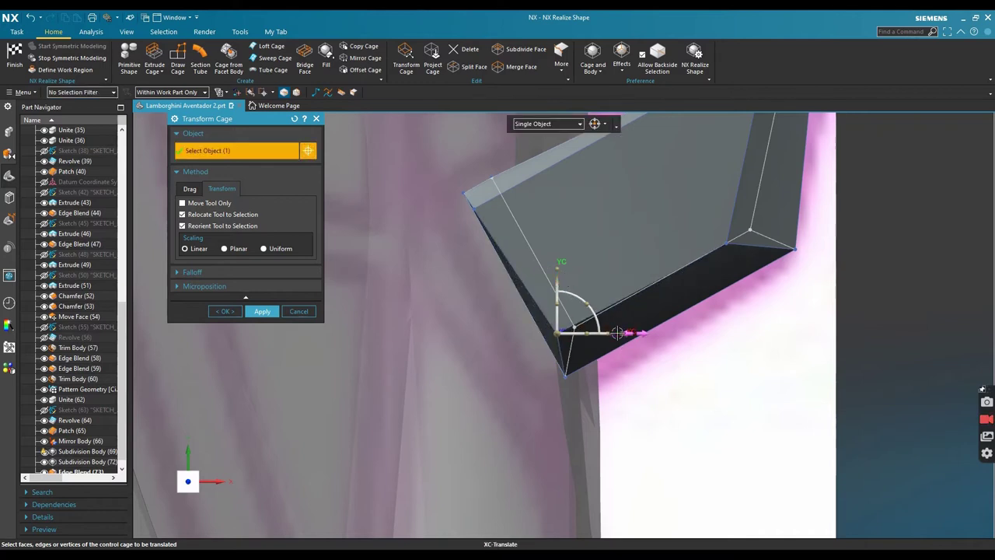
scroll(518, 345, down, 3)
scroll(489, 217, up, 5)
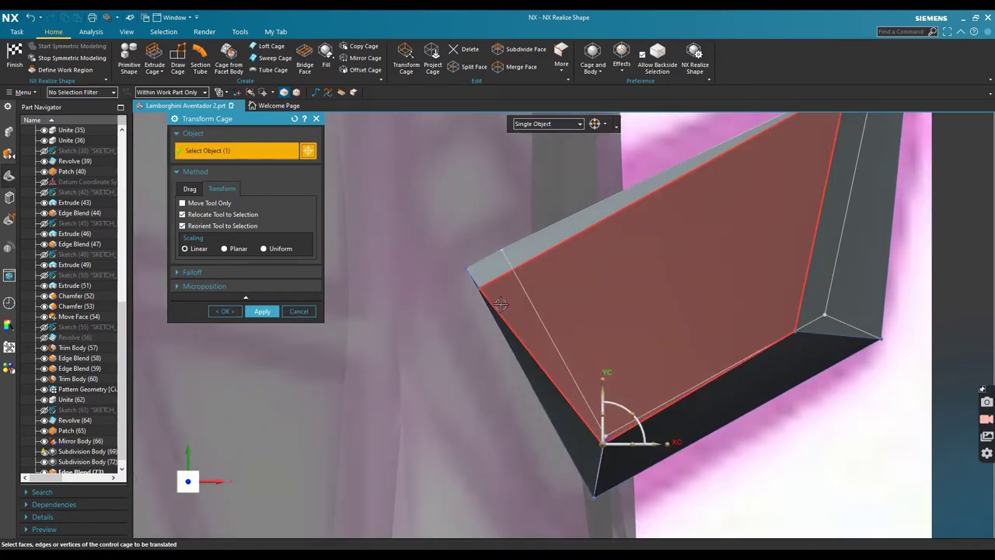
Move the upper rear vertex at the mirror cage's inner end along XC and YC to line up with the lower vertex
click(536, 303)
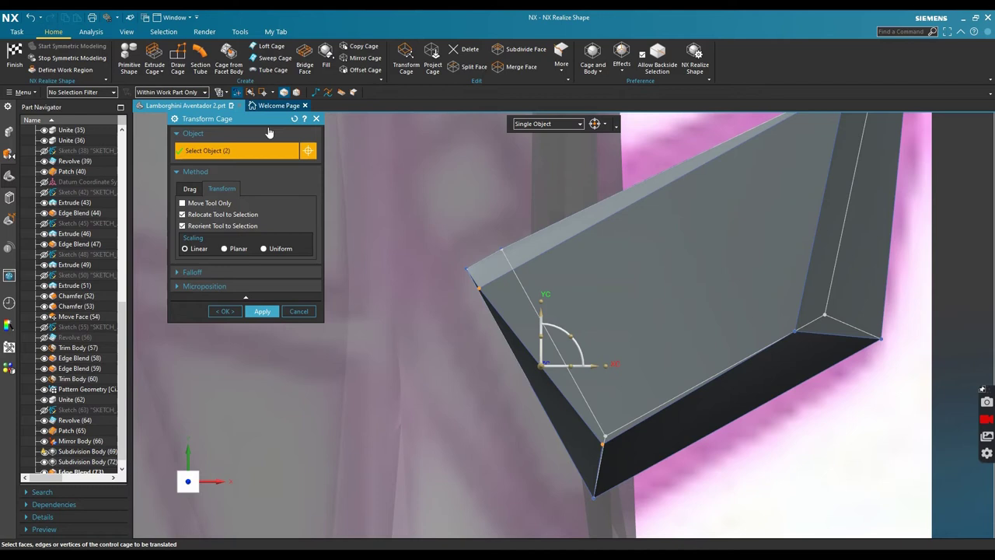
key(Escape)
click(479, 288)
drag(536, 288, 565, 288)
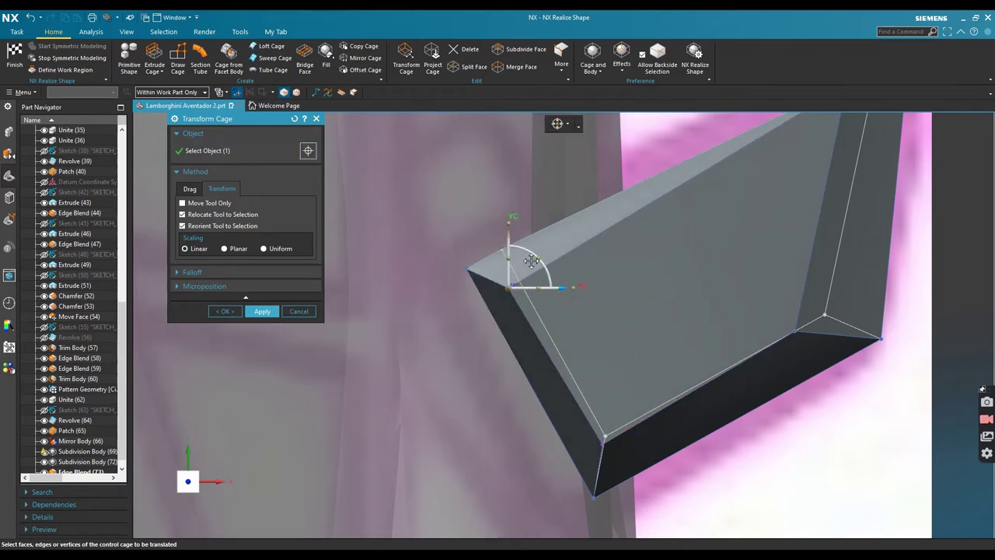
drag(509, 230, 505, 195)
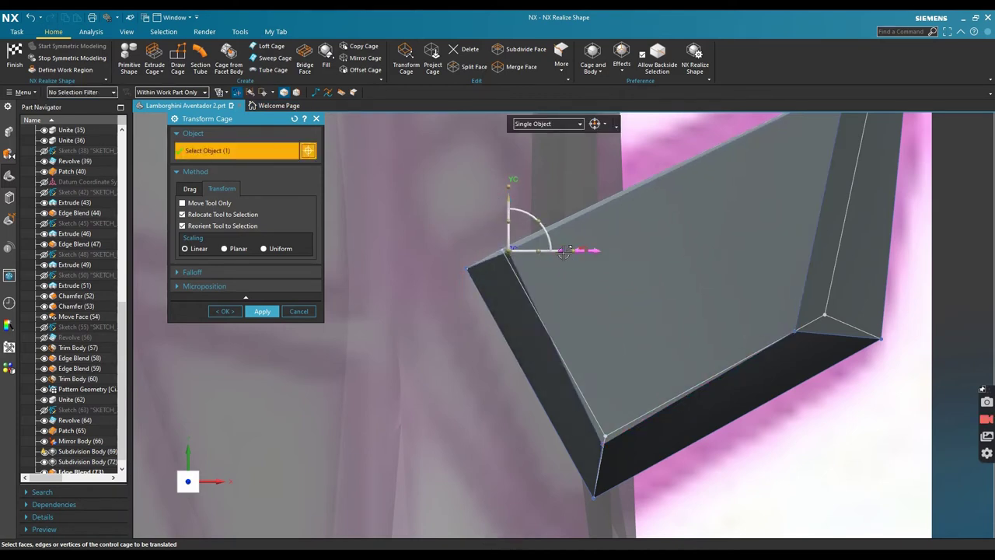
drag(559, 251, 556, 251)
Move the upper front vertex at the mirror cage's outer end along XC and YC onto the lower vertex beneath it
scroll(687, 157, down, 3)
scroll(716, 358, up, 1)
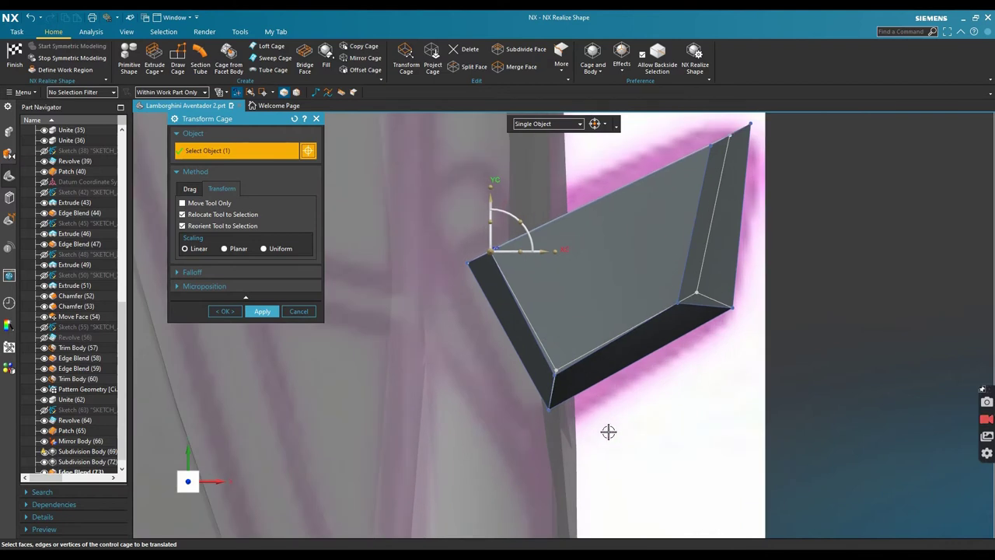
click(731, 305)
click(672, 301)
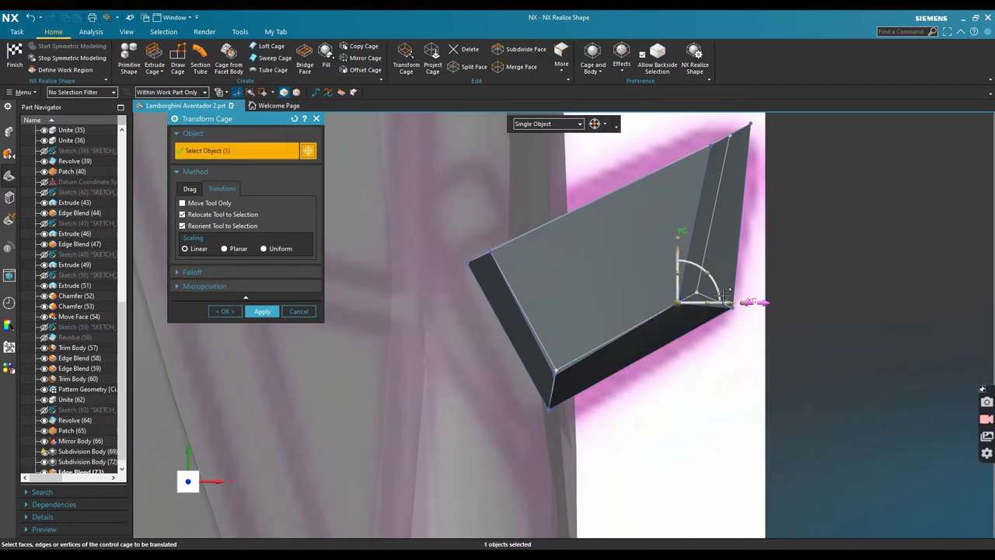
scroll(714, 297, up, 5)
drag(711, 286, 695, 285)
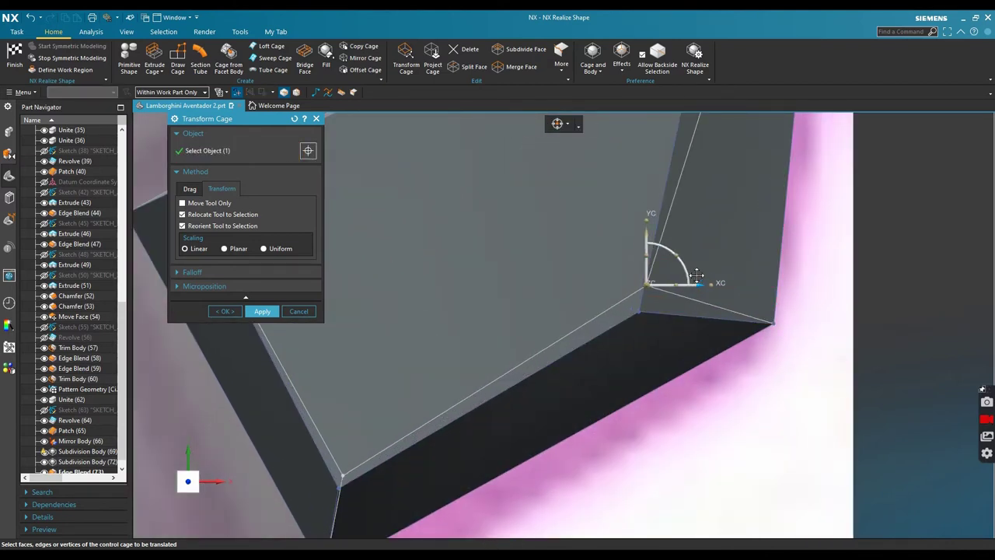
drag(648, 350, 625, 291)
drag(642, 255, 646, 231)
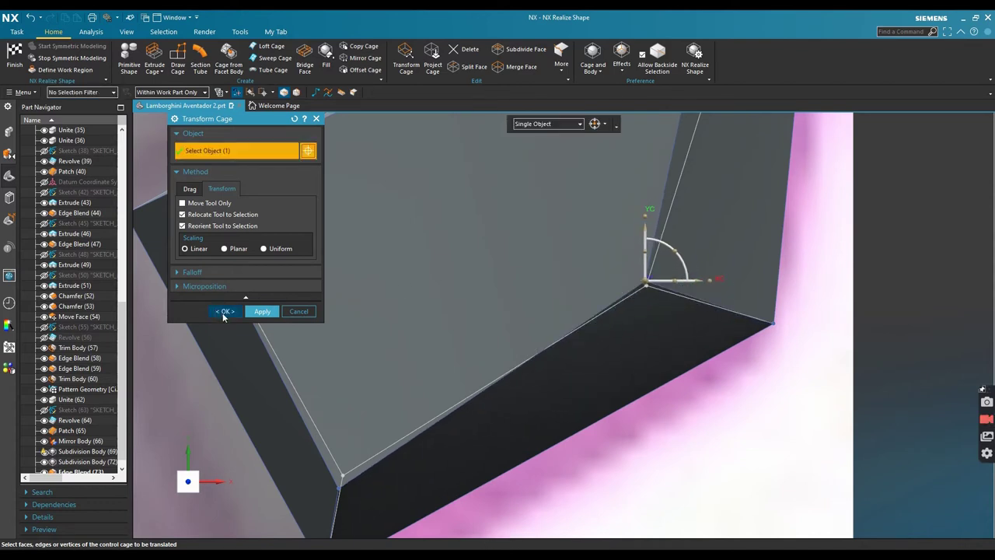
click(223, 311)
Set the continuity of the six edges bounding the mirror cage's front side to Smooth
scroll(484, 329, down, 8)
scroll(491, 276, up, 4)
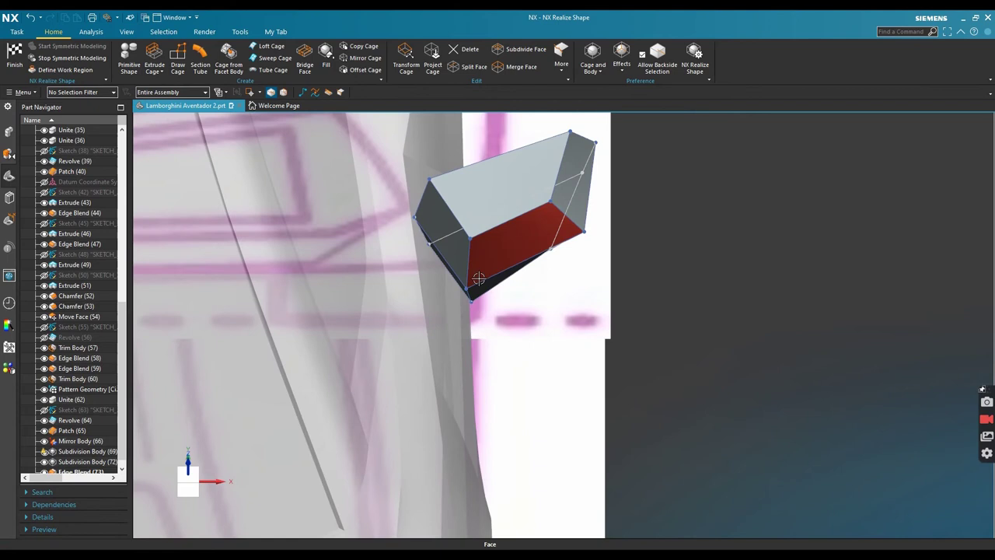
shift+middle_drag(538, 320, 560, 431)
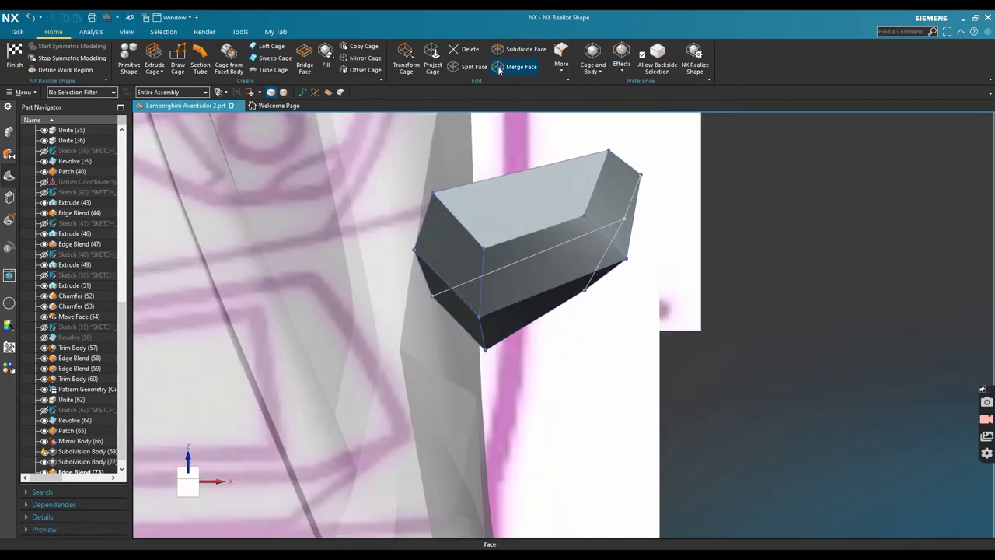
click(342, 93)
click(482, 282)
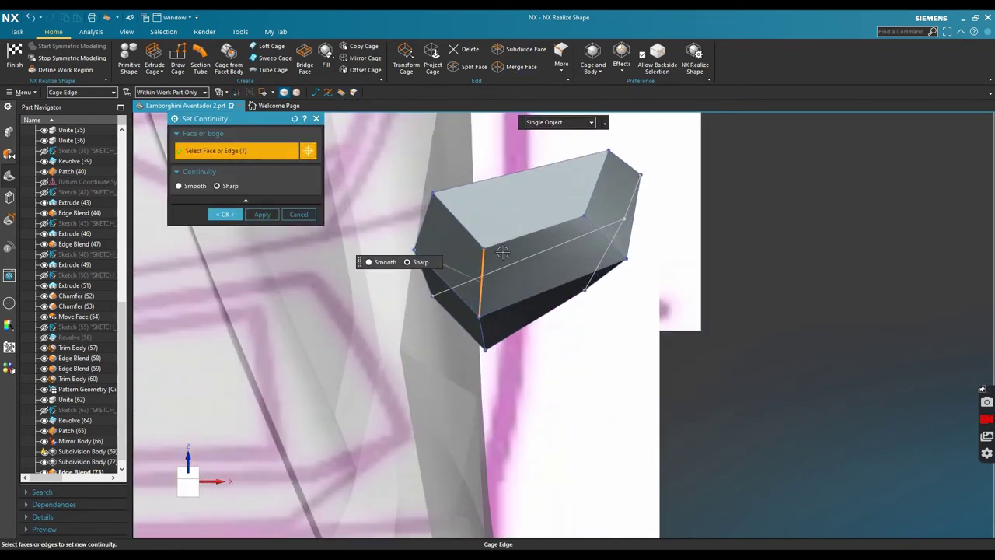
click(537, 232)
click(595, 227)
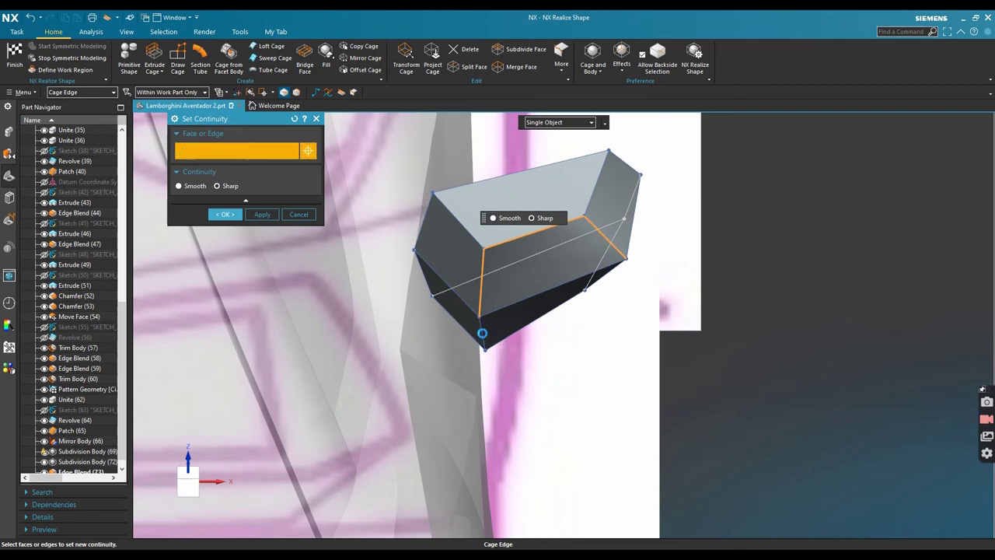
click(482, 333)
click(506, 338)
click(613, 272)
click(494, 254)
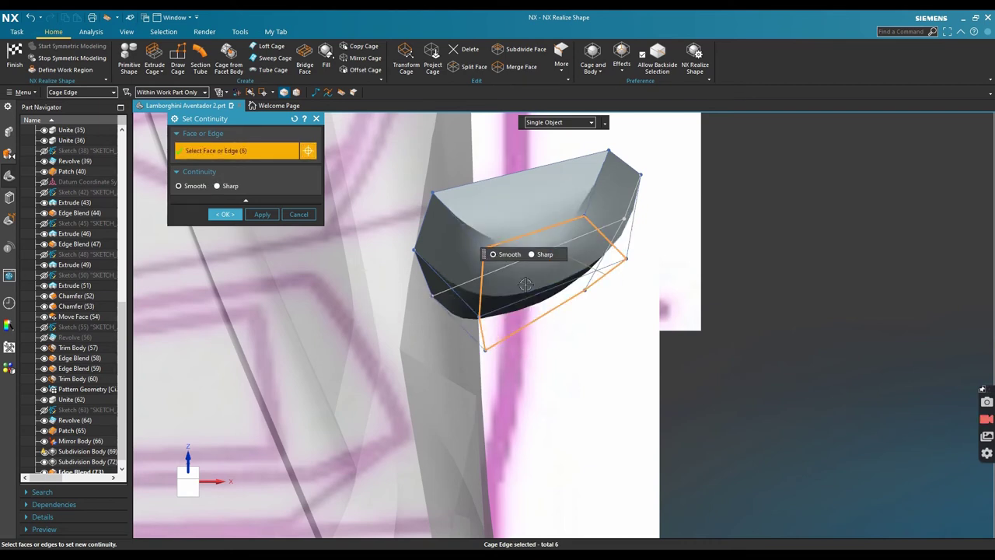
click(226, 215)
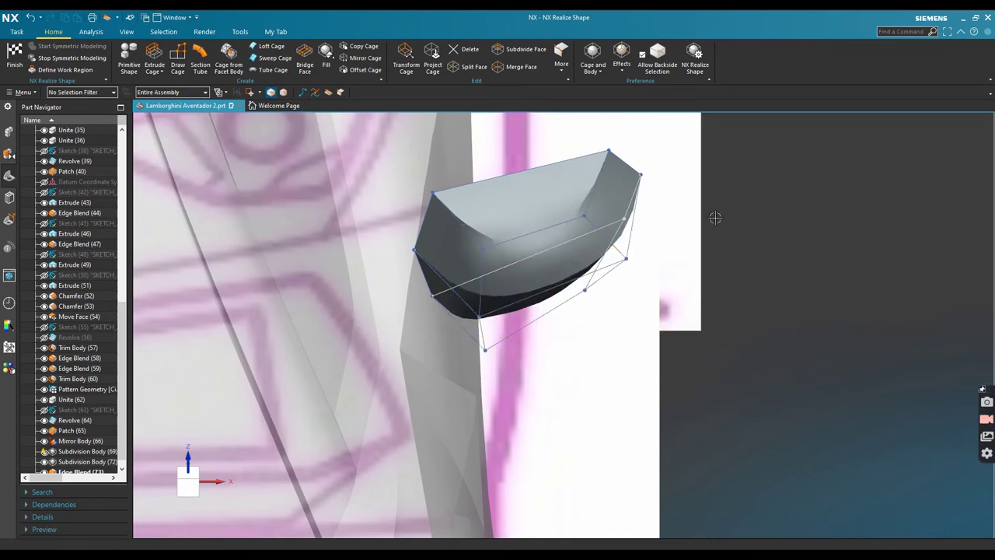
click(561, 64)
middle_drag(755, 269, 733, 282)
scroll(700, 235, up, 5)
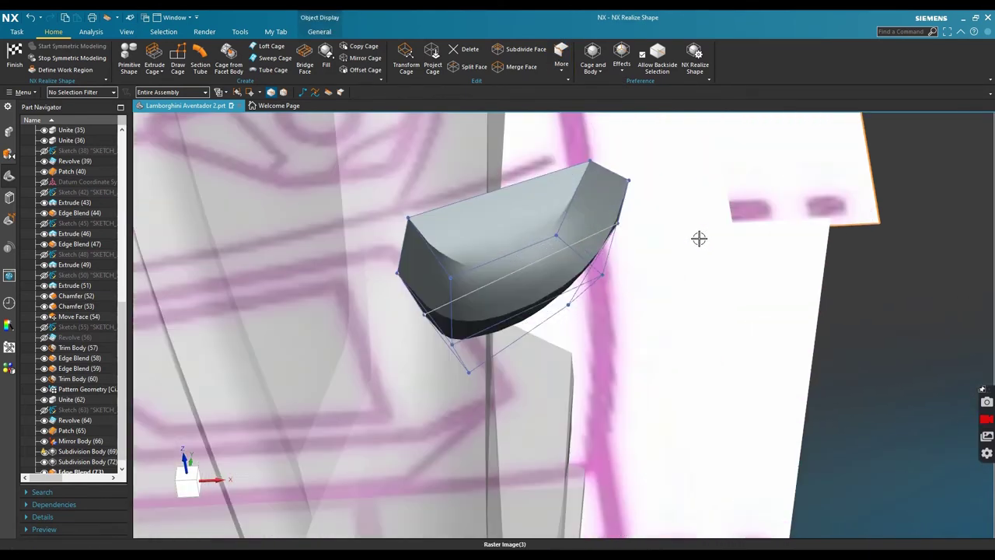
click(561, 63)
click(584, 100)
click(592, 289)
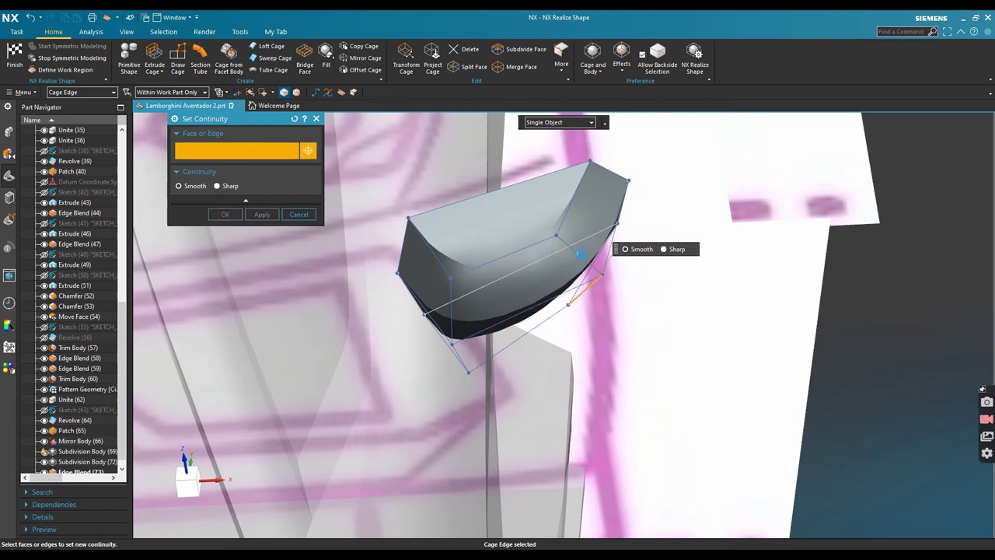
click(585, 258)
click(514, 255)
click(452, 310)
click(459, 358)
click(517, 337)
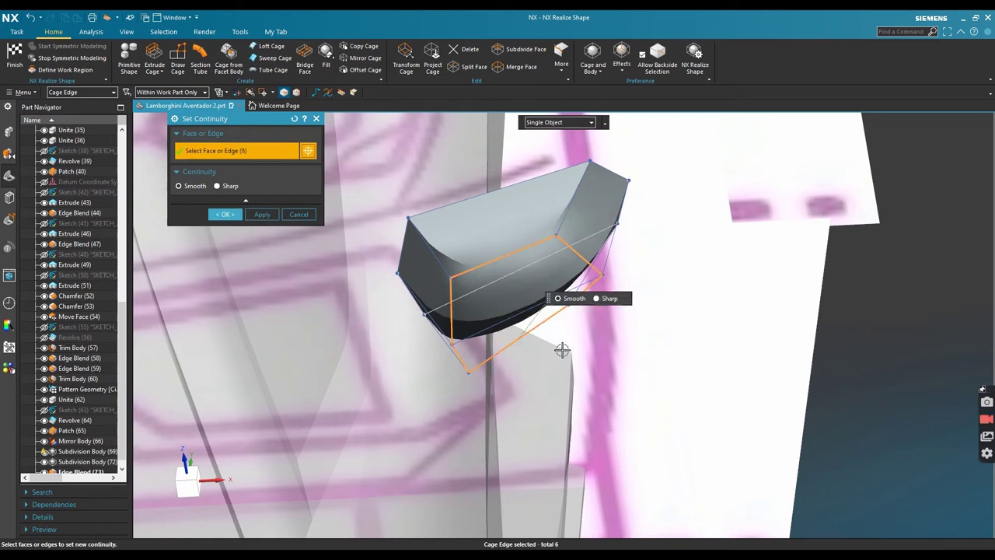
Set the weight of the six edges bounding the mirror cage's front side to about 29 percent
click(561, 64)
click(591, 149)
click(580, 255)
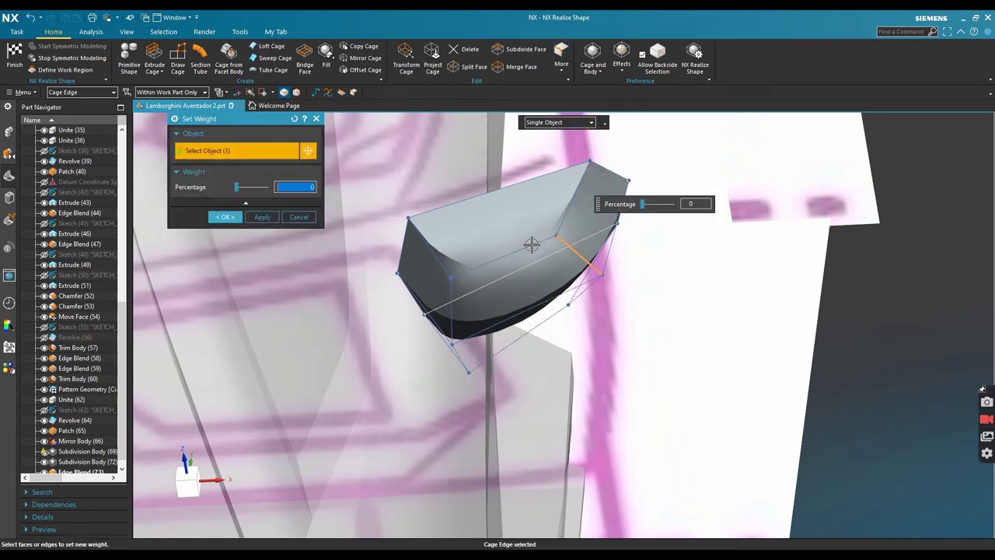
click(503, 257)
click(451, 295)
click(456, 355)
click(504, 349)
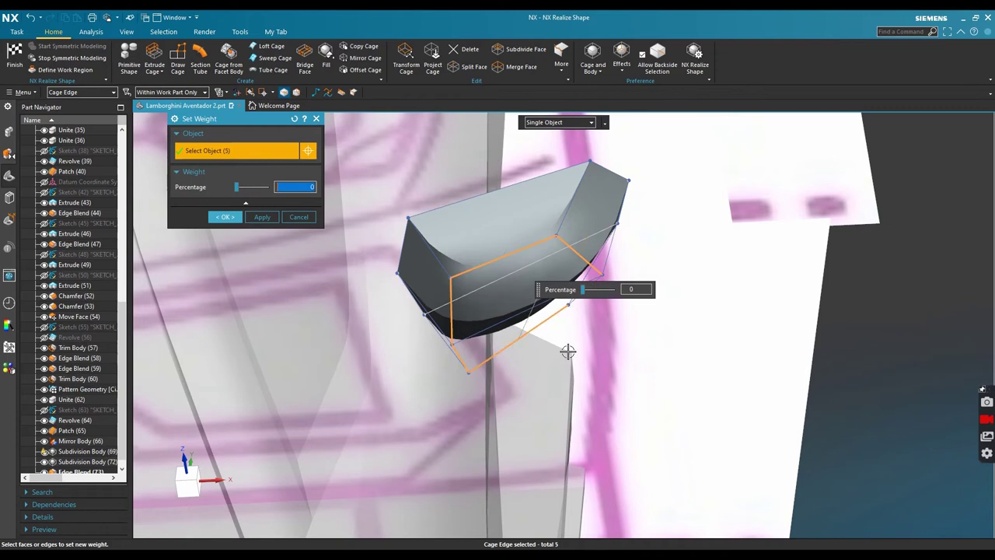
drag(538, 290, 560, 328)
click(586, 290)
drag(684, 286, 692, 287)
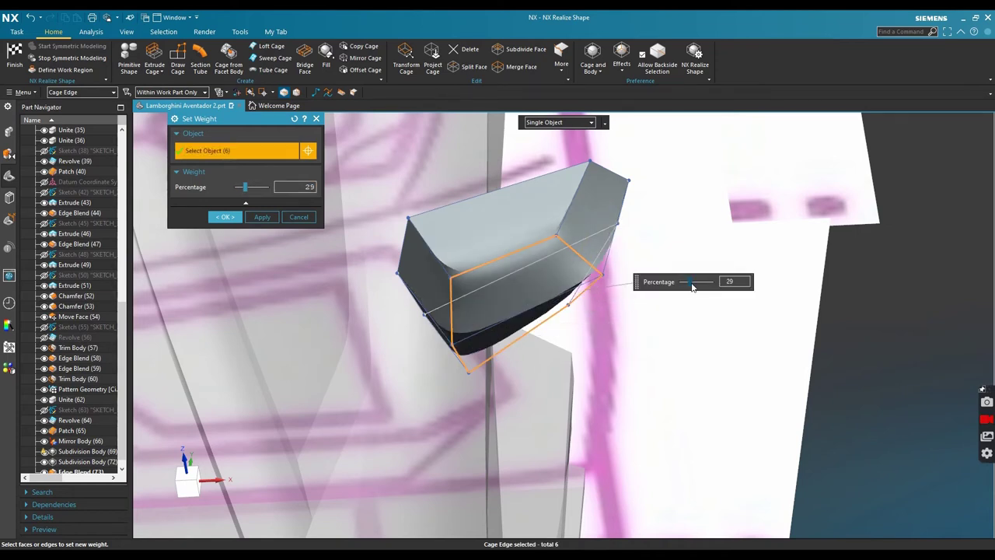
click(236, 219)
Set the continuity of the three mid-height edges wrapping around the mirror cage's ends and front to Smooth
scroll(570, 280, down, 2)
middle_drag(570, 282, 533, 308)
scroll(459, 329, up, 5)
scroll(442, 331, down, 2)
middle_drag(443, 331, 514, 389)
scroll(531, 403, up, 2)
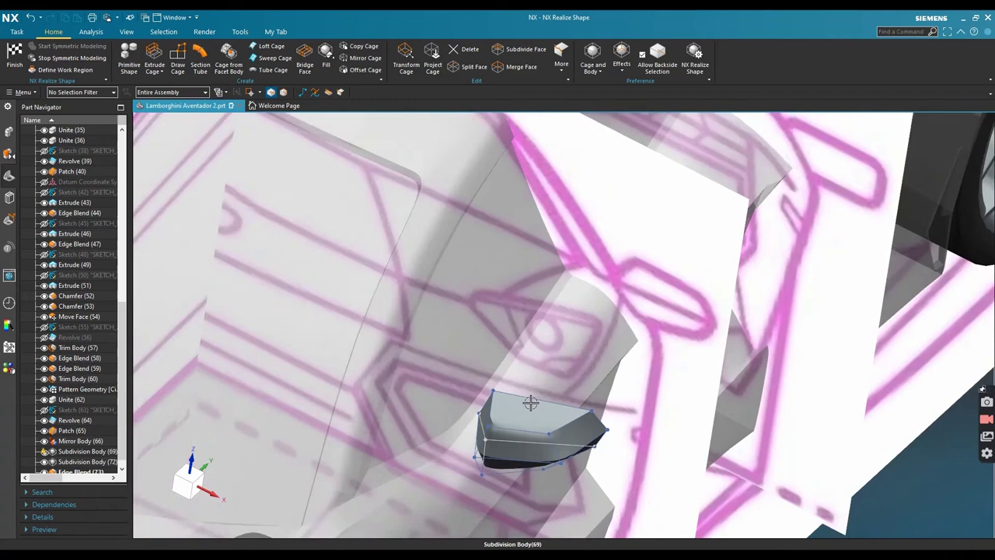
scroll(531, 402, up, 1)
shift+middle_drag(550, 427, 551, 300)
scroll(557, 376, up, 1)
scroll(551, 298, up, 1)
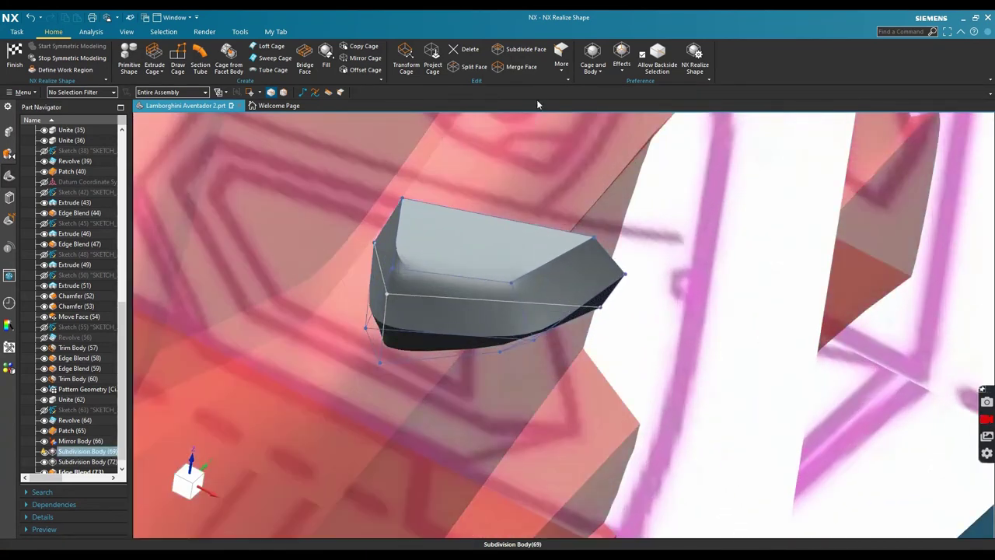
scroll(547, 366, up, 2)
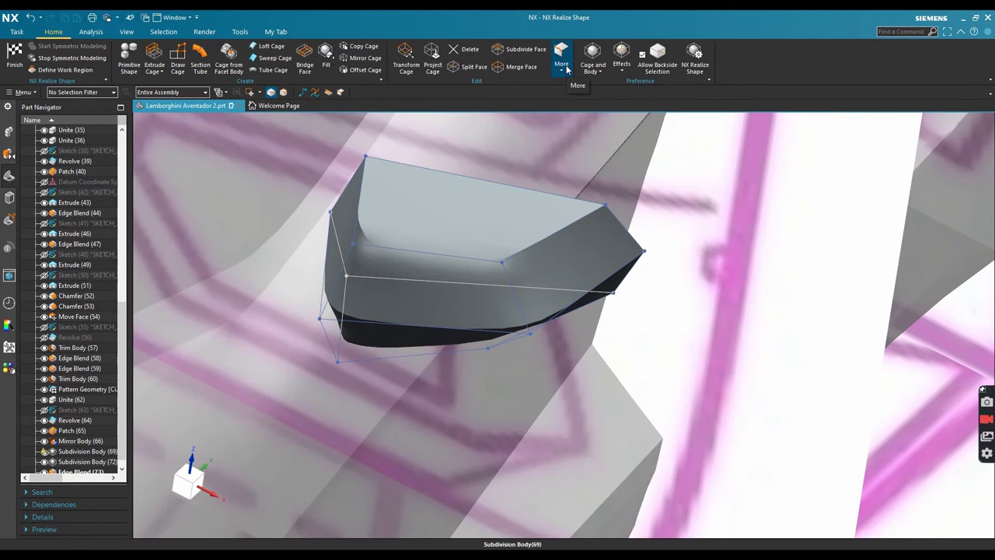
click(587, 165)
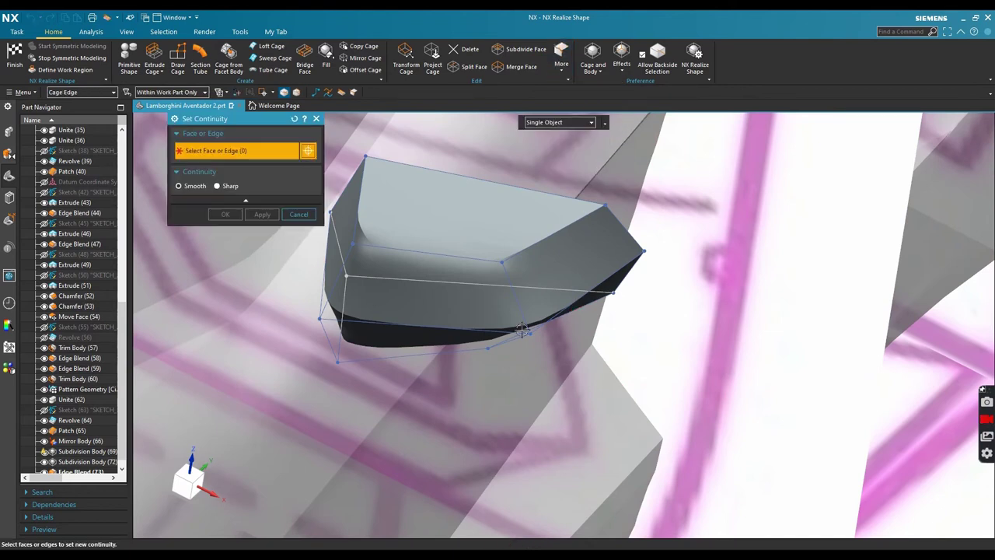
click(320, 296)
click(436, 326)
click(575, 311)
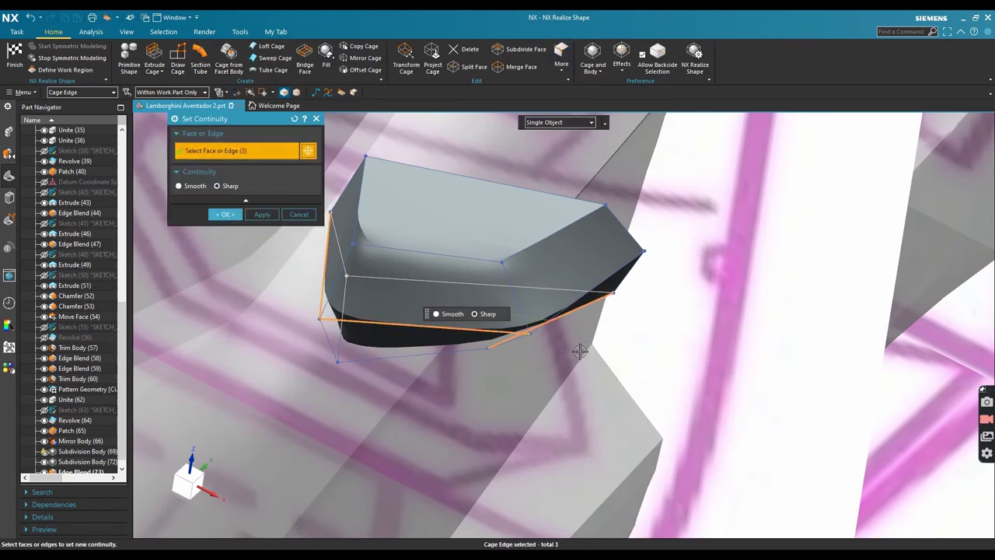
click(489, 286)
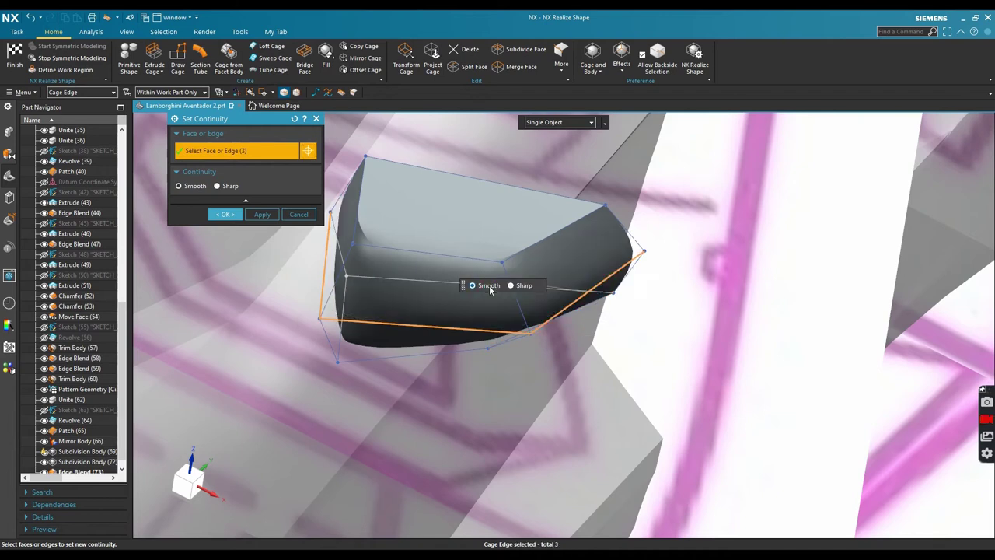
Set the continuity of the two upper and two lower side edges at the mirror cage's ends to Smooth
click(365, 195)
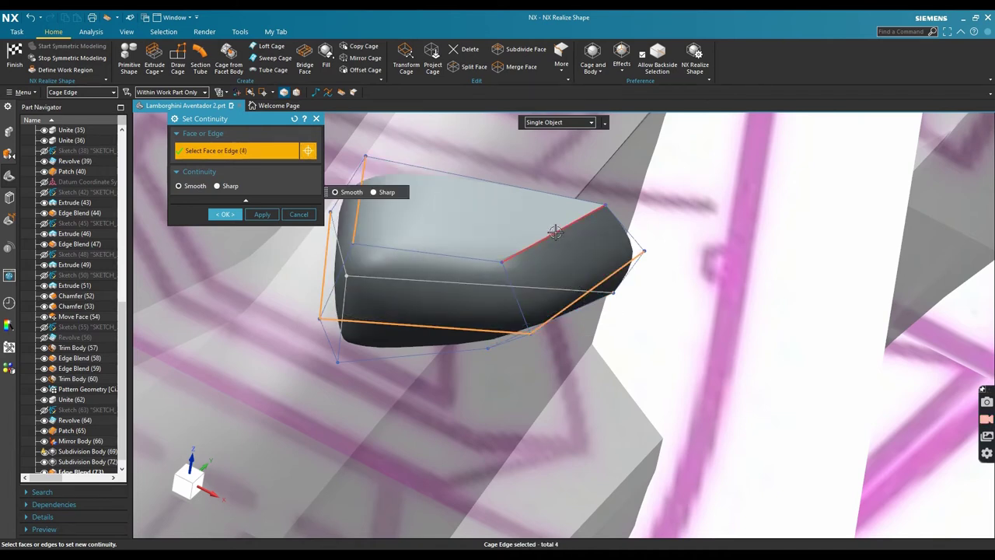
click(556, 232)
scroll(569, 348, down, 5)
middle_drag(599, 373, 543, 301)
scroll(543, 301, up, 4)
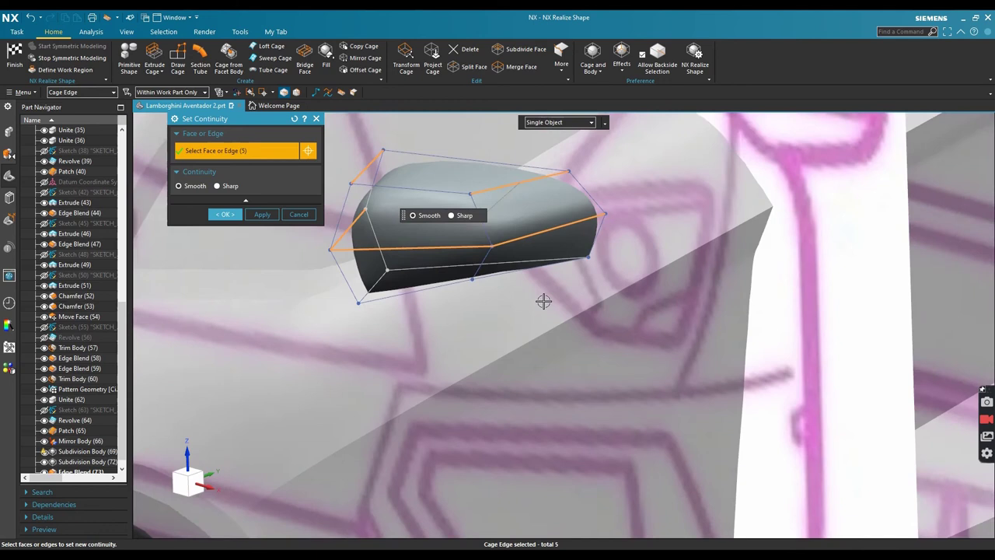
scroll(544, 301, up, 4)
click(484, 264)
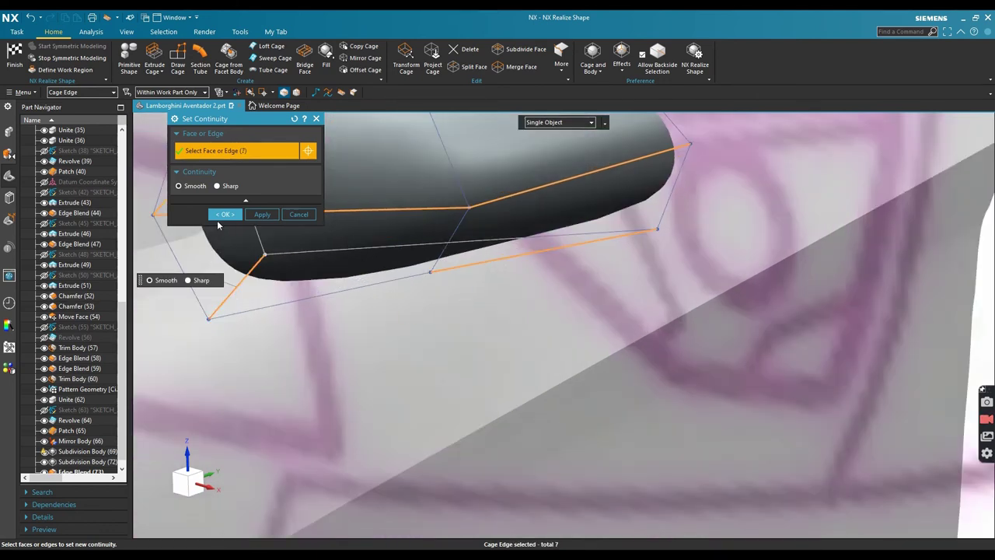
click(224, 214)
Set the weight of the three mid-height edges wrapping around the mirror cage to 78 percent
scroll(483, 351, down, 5)
scroll(537, 301, down, 1)
scroll(531, 300, up, 2)
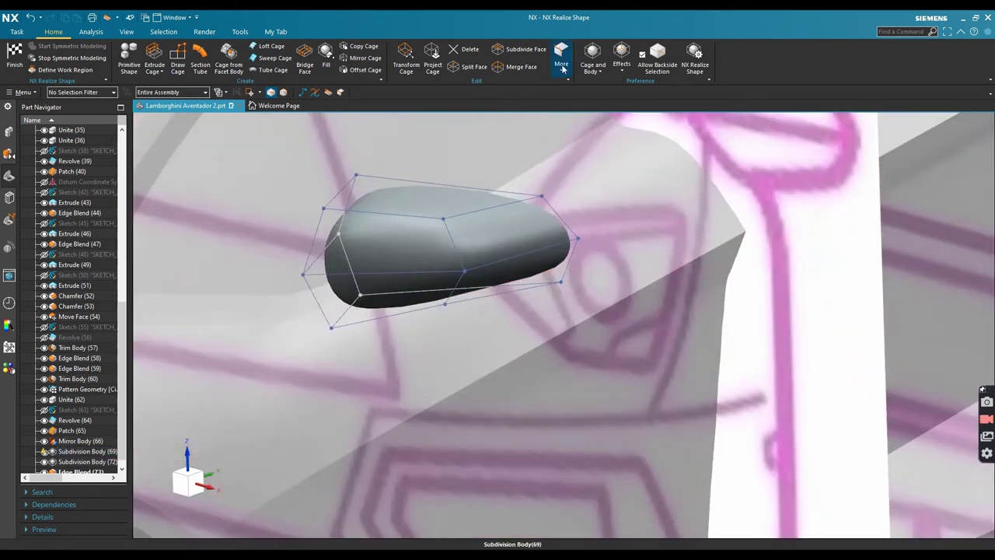
click(563, 64)
click(570, 163)
click(499, 262)
click(422, 272)
click(315, 261)
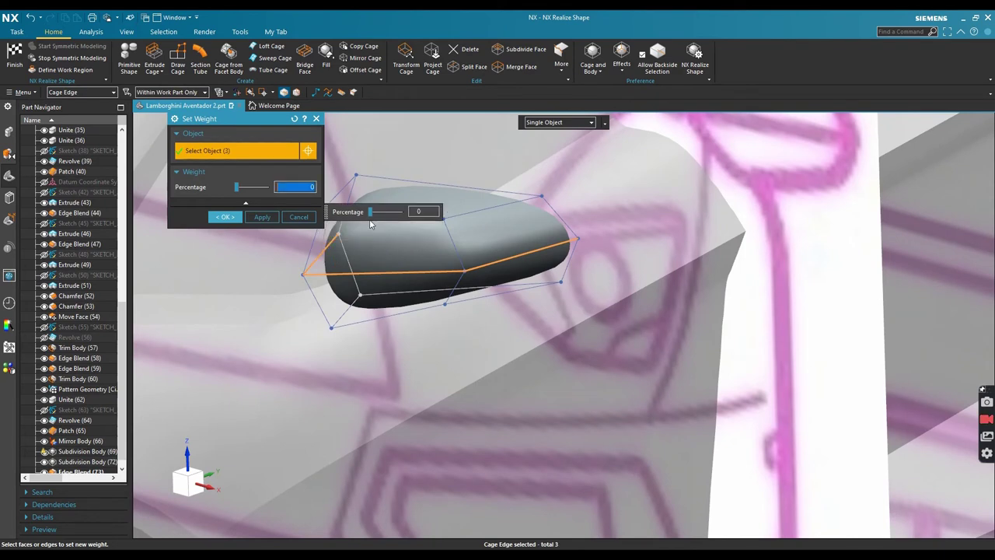
drag(371, 212, 394, 214)
click(226, 217)
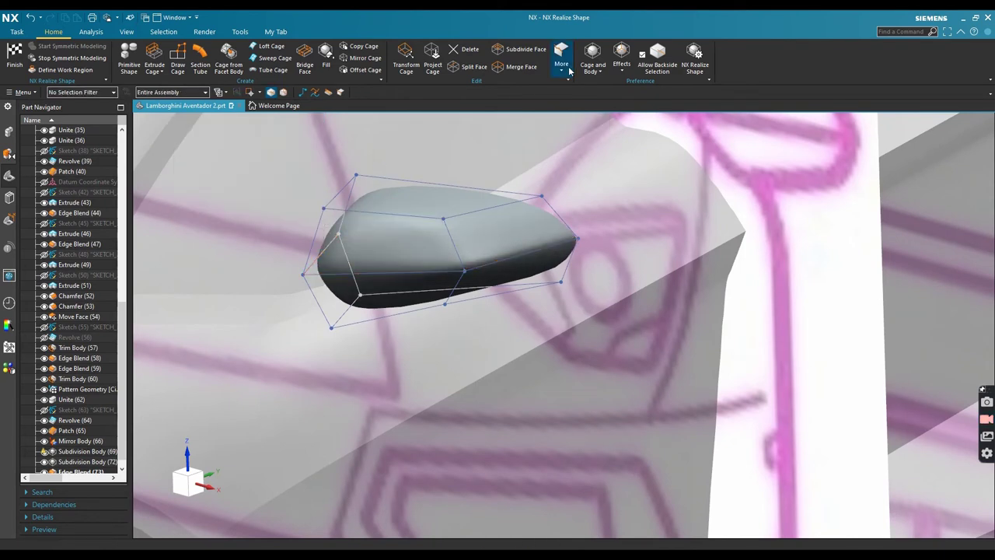
Set the weight of the two upper and two lower side edges at the mirror cage's ends to about 95 percent
click(562, 56)
click(587, 166)
click(562, 56)
click(588, 152)
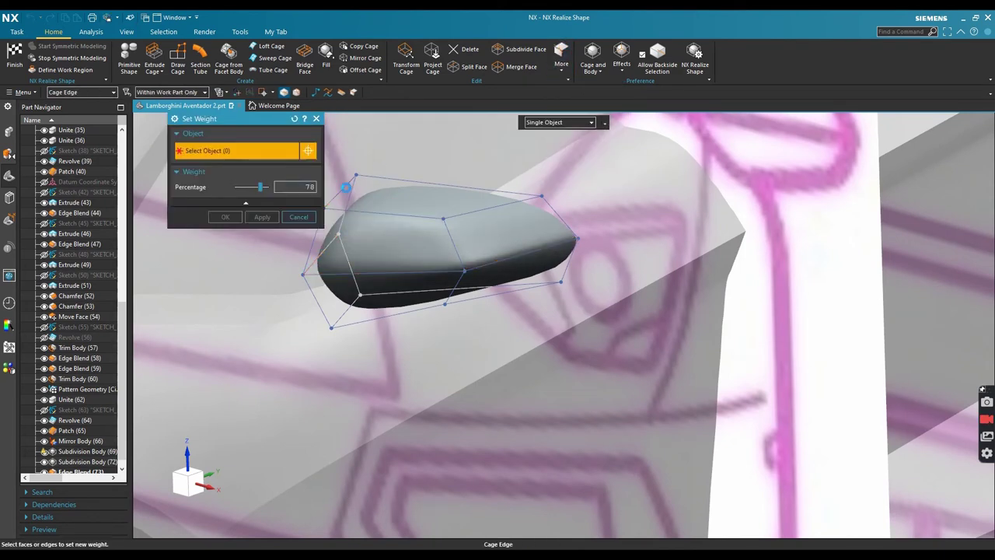
click(346, 187)
click(472, 213)
click(485, 297)
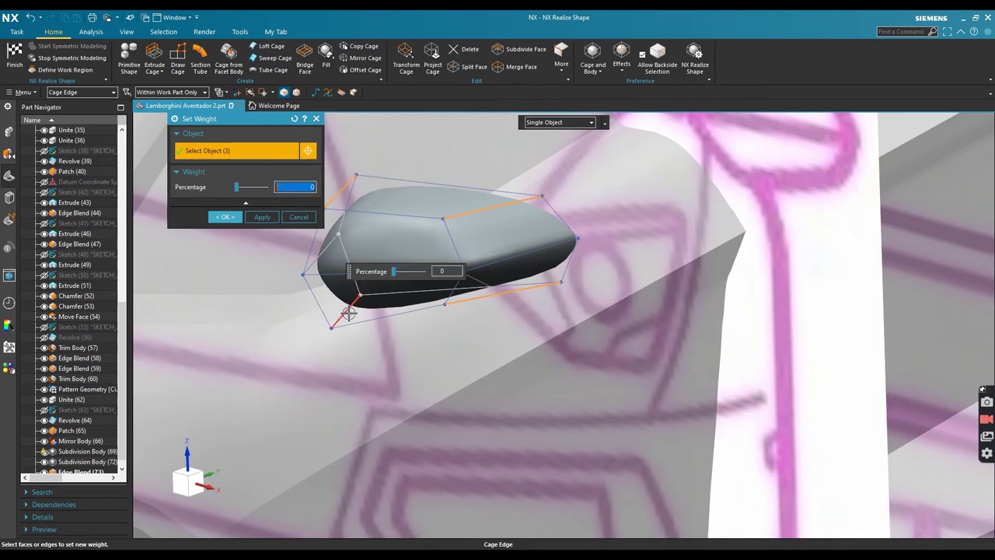
click(347, 313)
drag(240, 293, 269, 300)
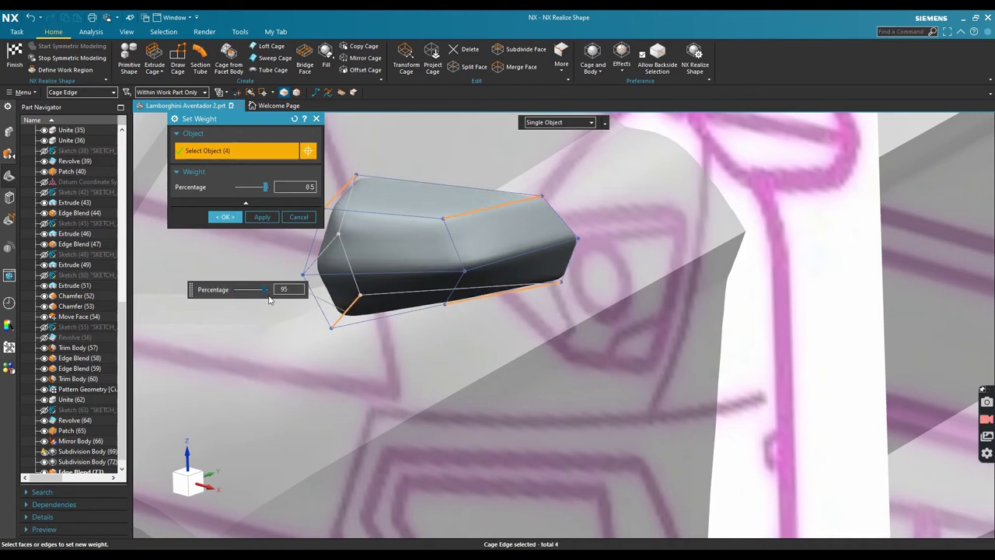
click(227, 218)
Examine the mirror's shape against the car body and reference images from several angles
scroll(559, 247, down, 5)
middle_drag(561, 250, 627, 371)
scroll(627, 372, down, 3)
scroll(648, 382, up, 1)
scroll(622, 405, up, 3)
scroll(438, 324, down, 2)
scroll(575, 377, up, 3)
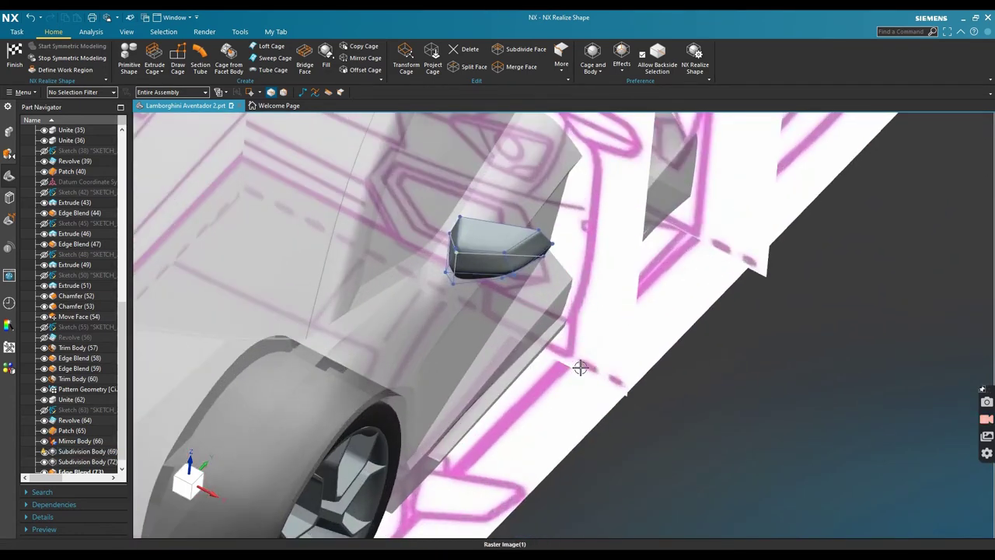
scroll(529, 344, down, 1)
scroll(610, 354, down, 2)
Draw a straight cage polyline in top view, running diagonally from inside the car body past the mirror's front
key(F8)
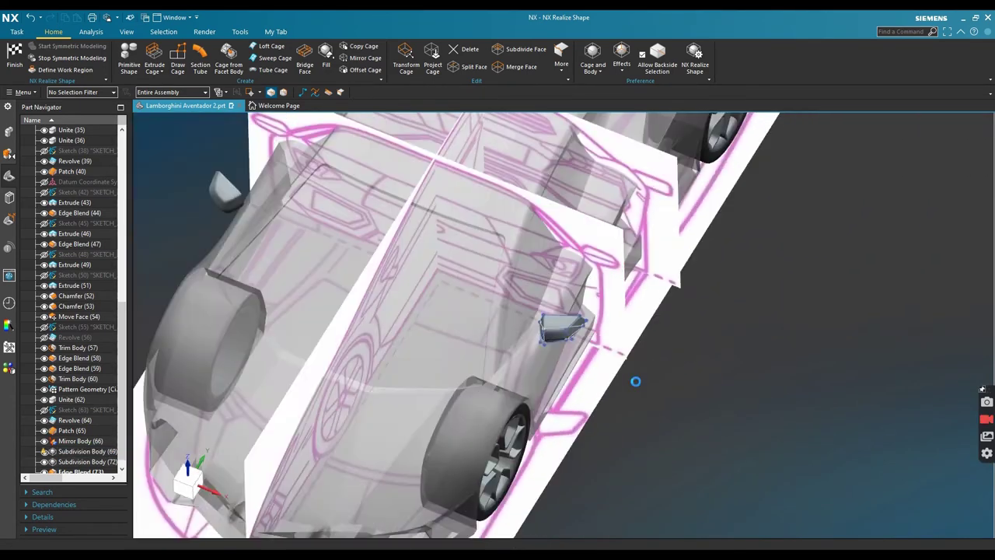
scroll(652, 395, up, 6)
scroll(595, 322, up, 1)
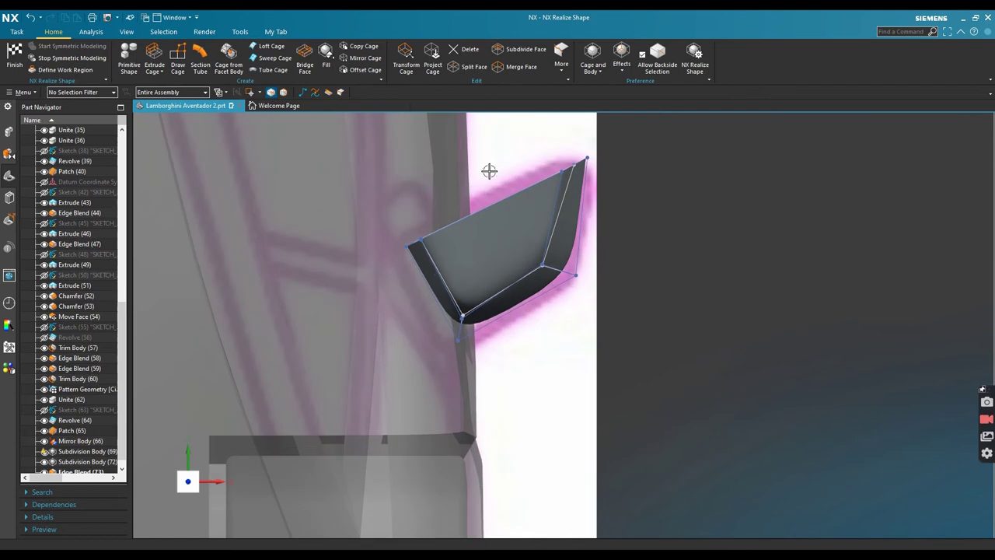
click(310, 95)
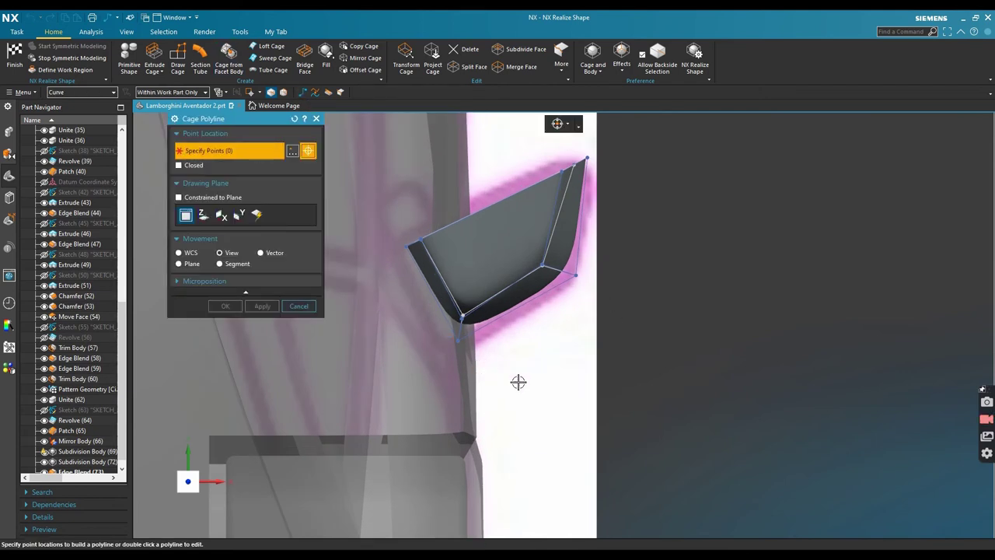
click(514, 383)
click(234, 305)
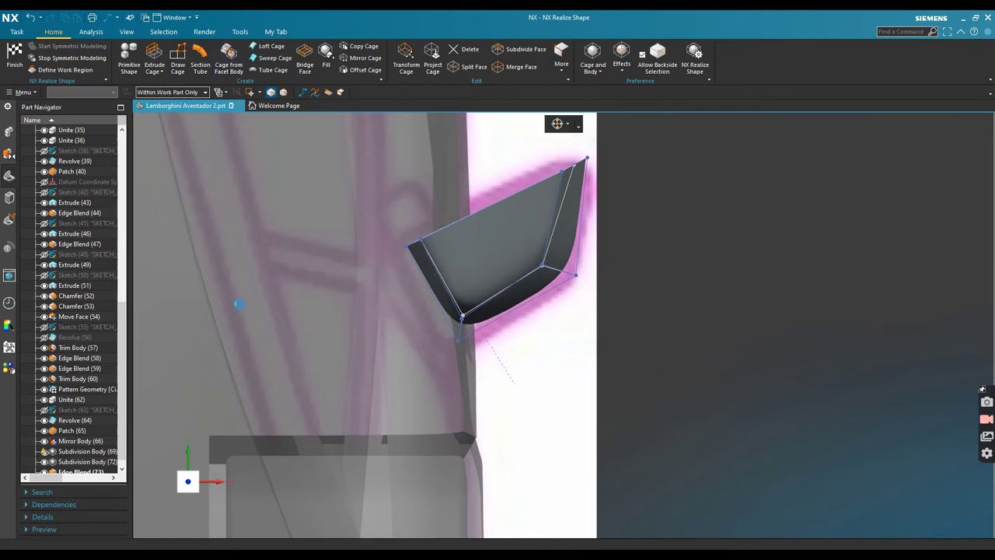
Create a tube cage along the new polyline with a size of 70 mm and 4 segments
click(272, 68)
click(504, 372)
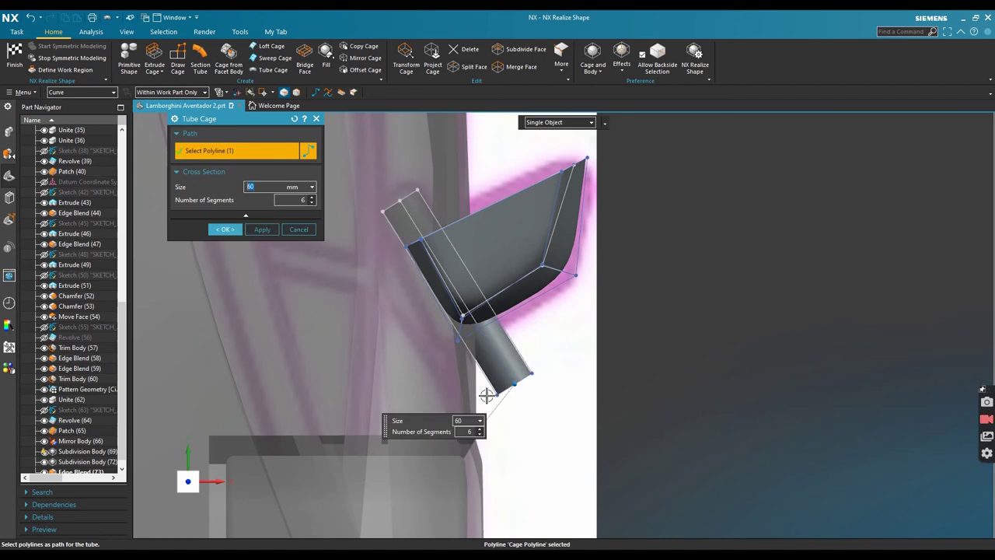
click(480, 435)
click(479, 435)
middle_drag(385, 354, 364, 307)
scroll(545, 448, down, 3)
scroll(549, 451, up, 5)
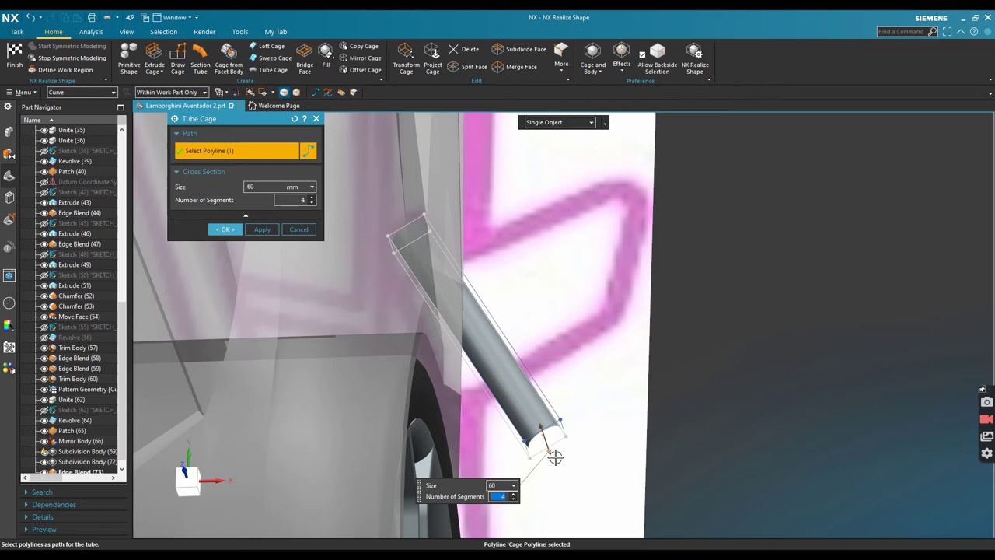
text(70)
key(Return)
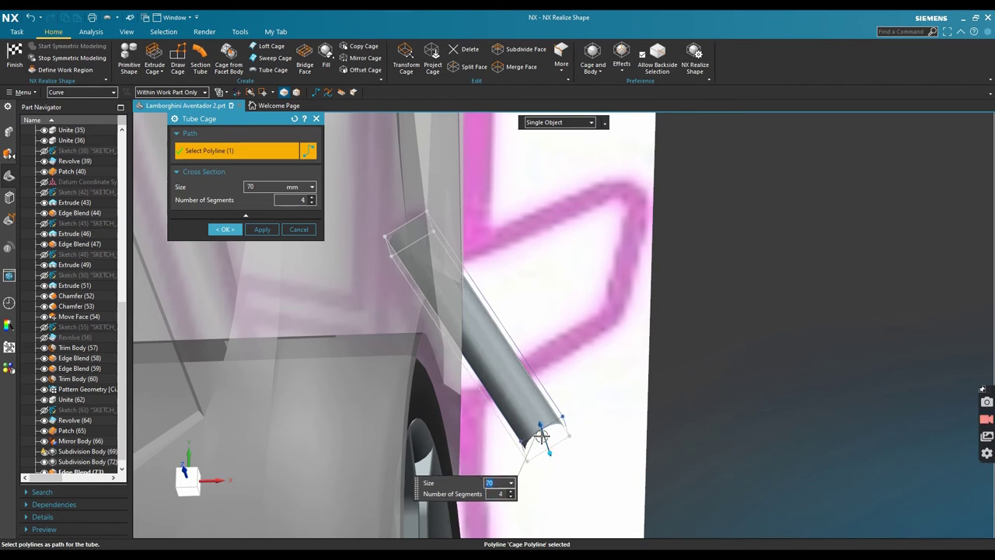
key(ctrl+alt+r)
scroll(446, 432, up, 1)
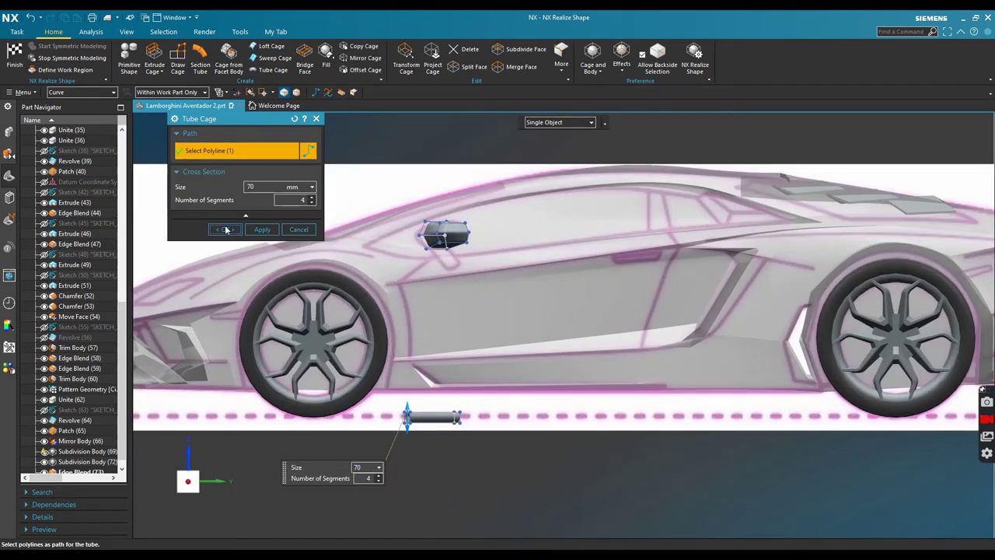
click(225, 230)
Move the tube cage up along ZC to the mirror in side view, with its front end raised into the mirror body
click(409, 70)
drag(468, 434, 393, 399)
drag(436, 359, 441, 219)
scroll(429, 247, up, 3)
drag(415, 337, 486, 202)
scroll(395, 201, up, 3)
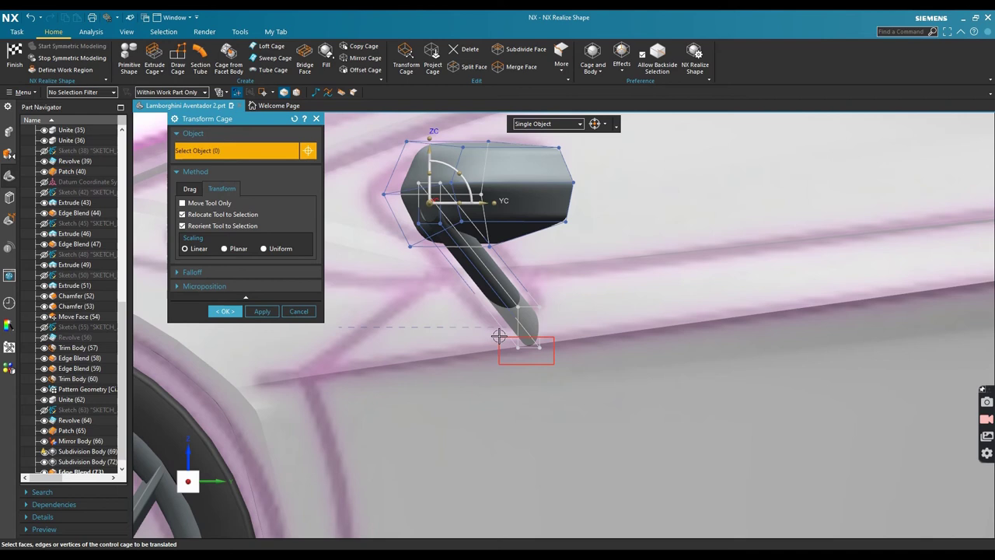
Widen the tube cage's lower end by moving its rear vertices backward and its front vertices forward along YC
drag(499, 336, 499, 335)
drag(563, 377, 591, 357)
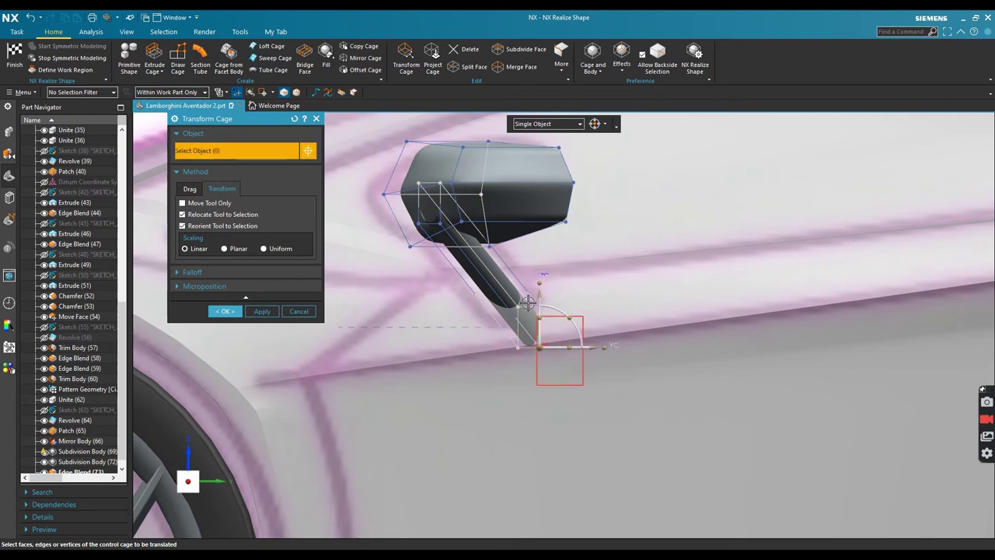
drag(529, 302, 528, 301)
drag(594, 329, 602, 329)
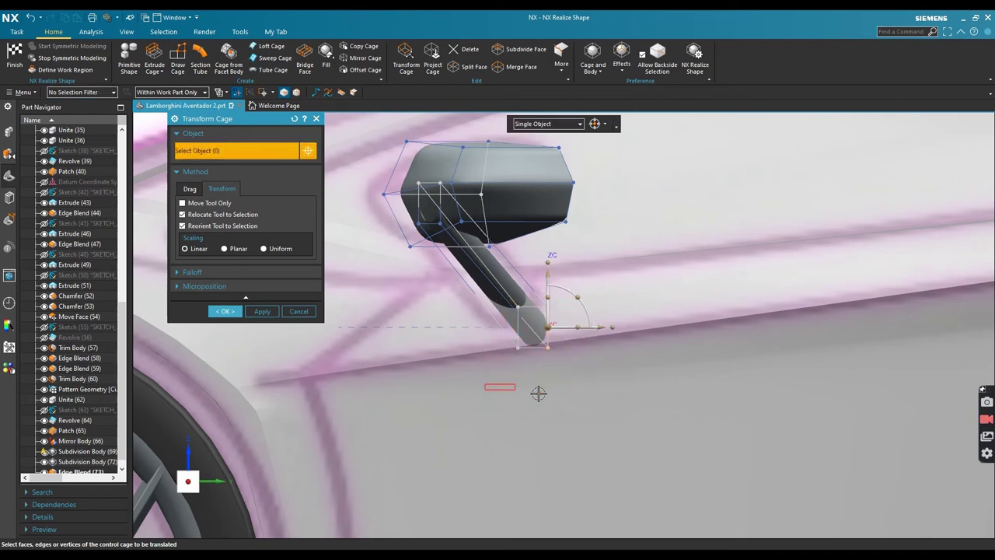
drag(491, 301, 491, 301)
drag(569, 328, 552, 329)
Enlarge the tube cage's lower end by raising its upper edge along ZC and shifting its front edge forward along YC
drag(575, 401, 525, 268)
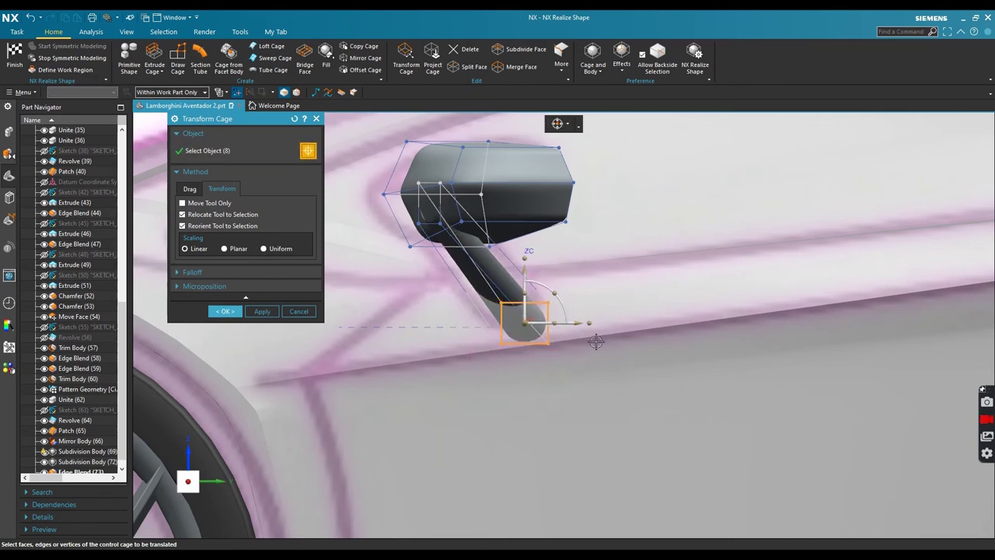
drag(596, 310, 469, 283)
drag(526, 254, 526, 242)
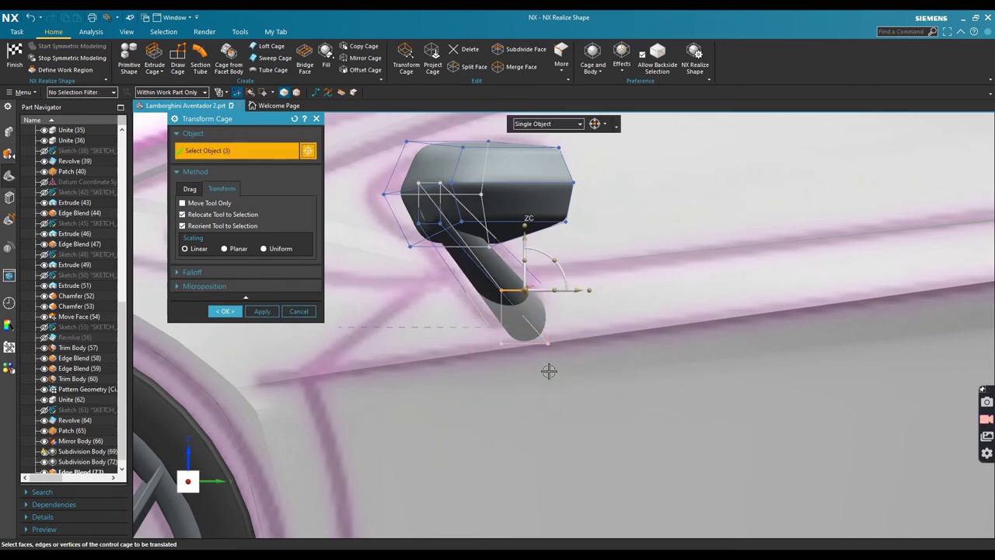
drag(564, 371, 487, 330)
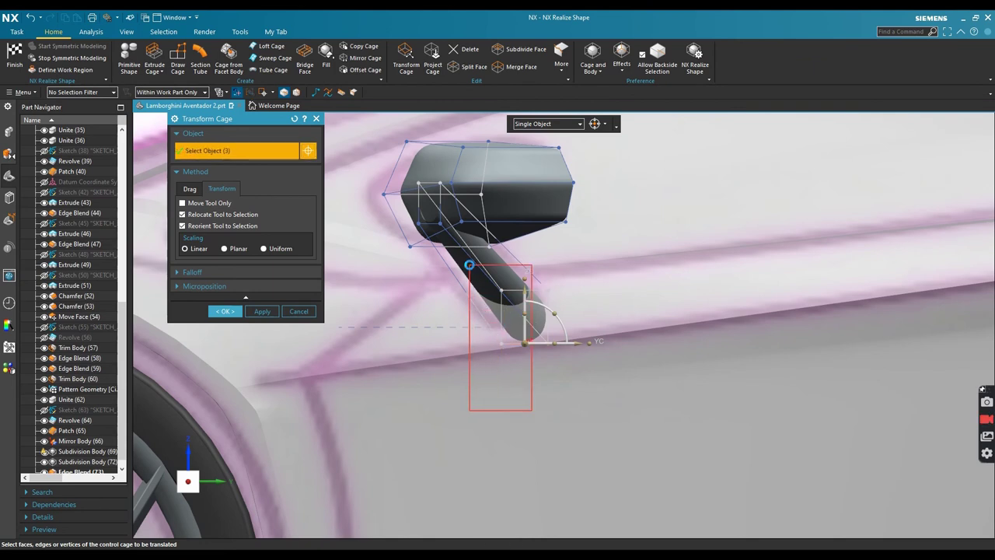
drag(555, 317, 547, 317)
drag(577, 396, 541, 266)
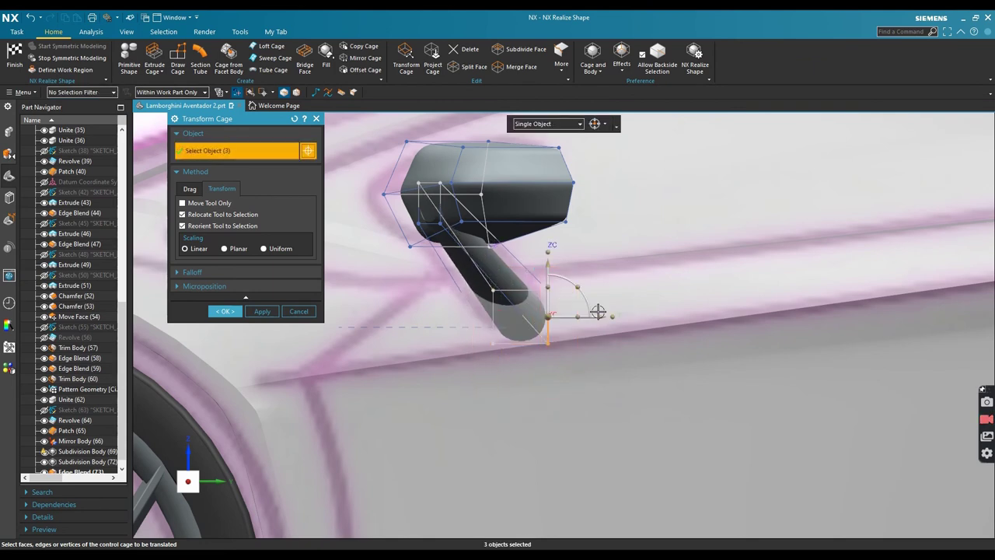
drag(468, 267, 467, 265)
drag(524, 239, 524, 232)
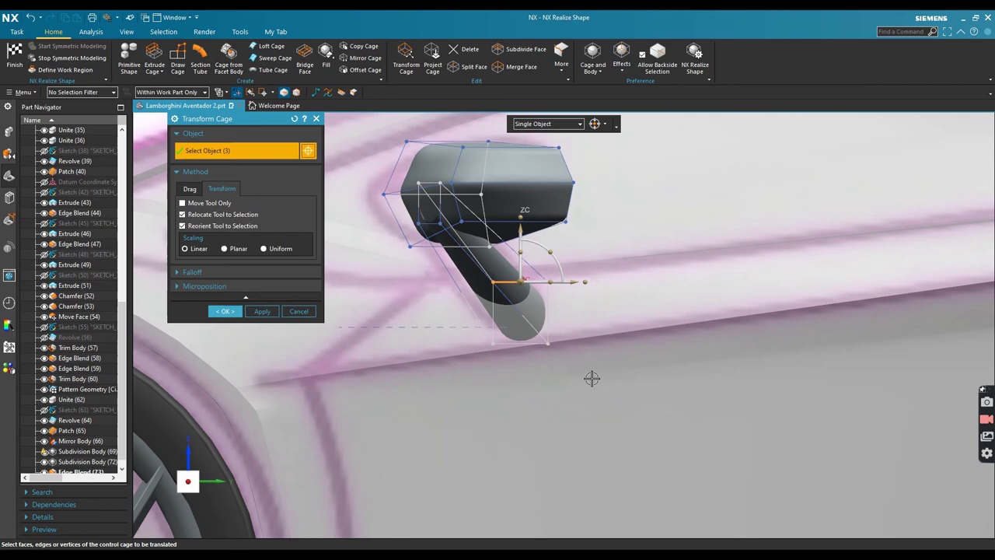
Check the support arm in side, top and front views, accept the cage transformation and finish the Realize Shape session
scroll(521, 350, down, 2)
scroll(509, 359, up, 5)
key(ctrl+alt+t)
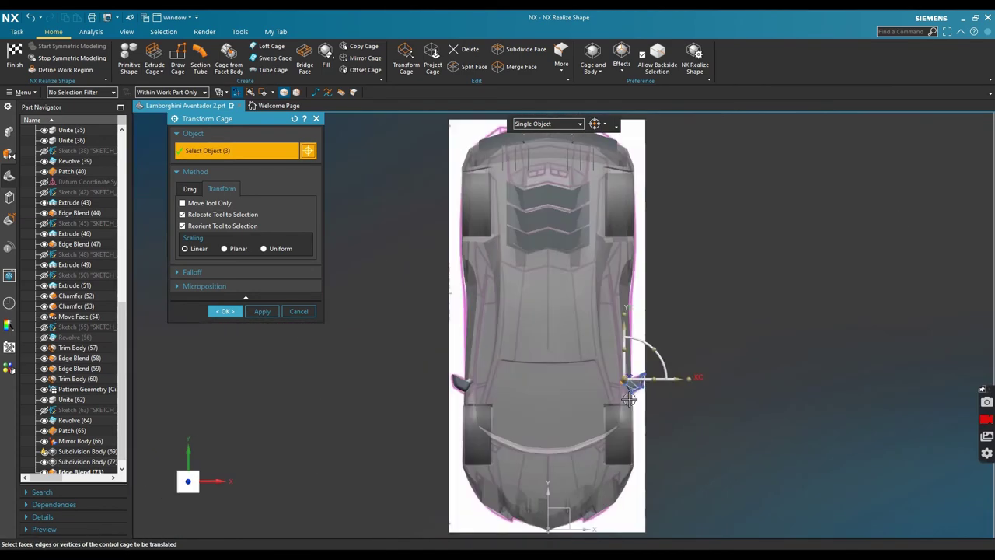
scroll(659, 372, up, 8)
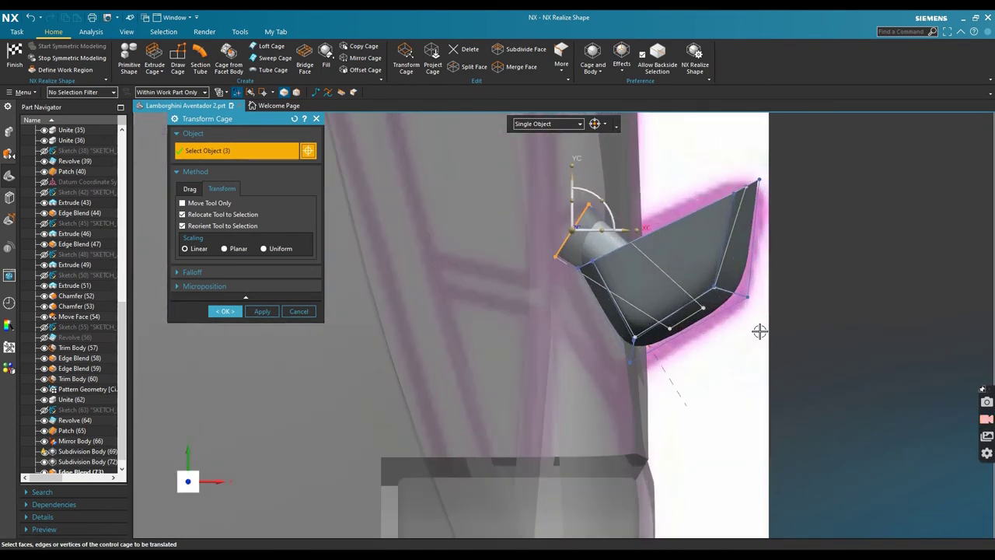
key(ctrl+alt+f)
click(222, 311)
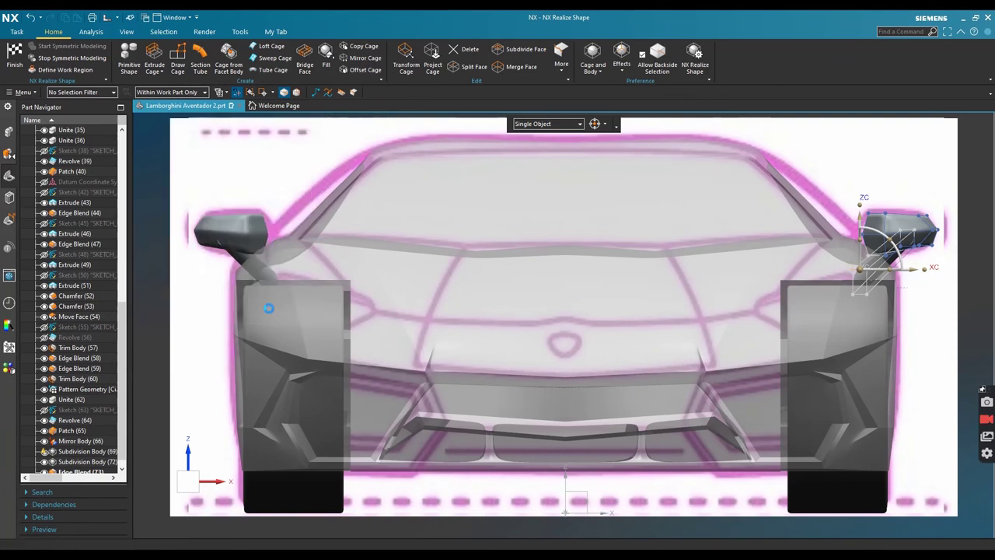
middle_drag(747, 233, 622, 268)
scroll(622, 269, up, 2)
click(21, 62)
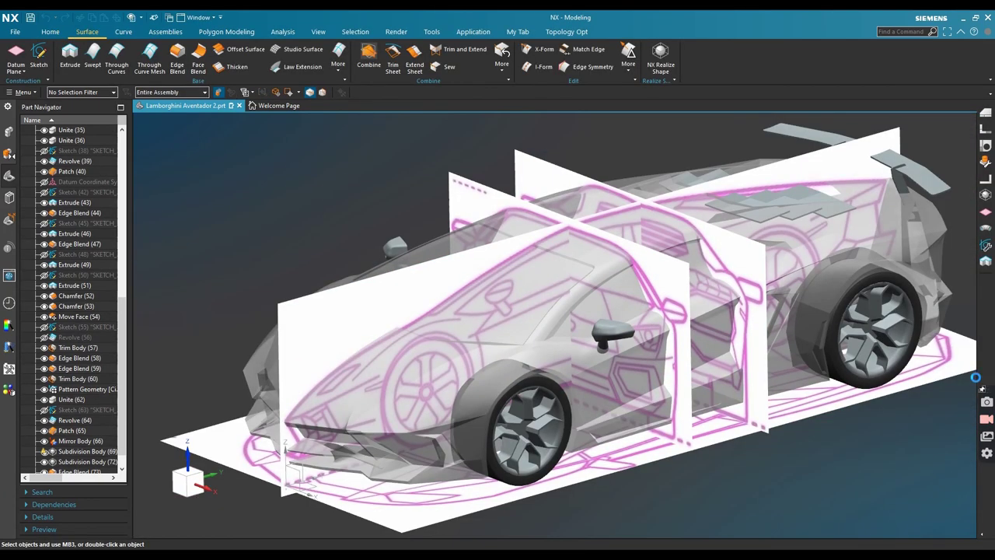
Hide all raster images and edit the car body's object display to make it fully opaque
key(ctrl+w)
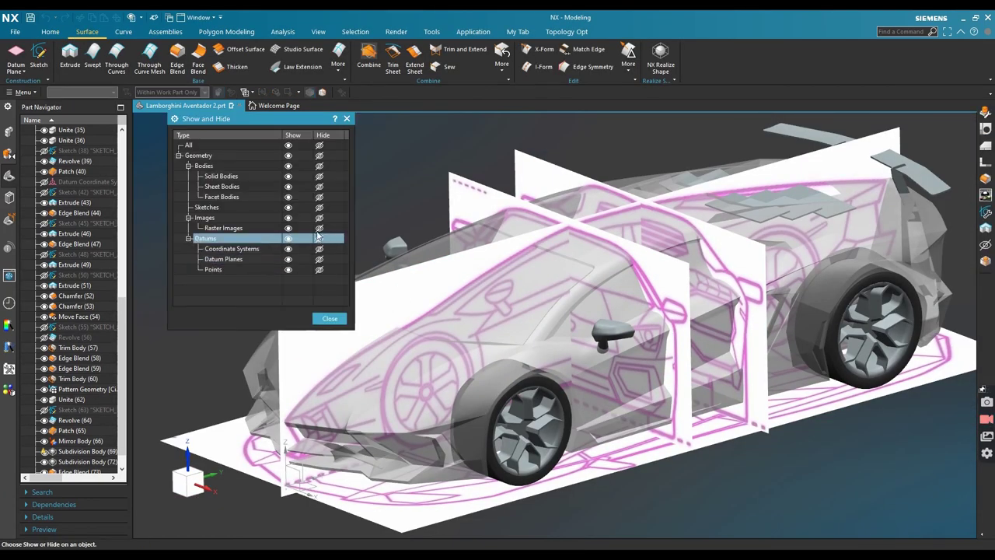
click(319, 227)
key(ctrl+j)
click(526, 209)
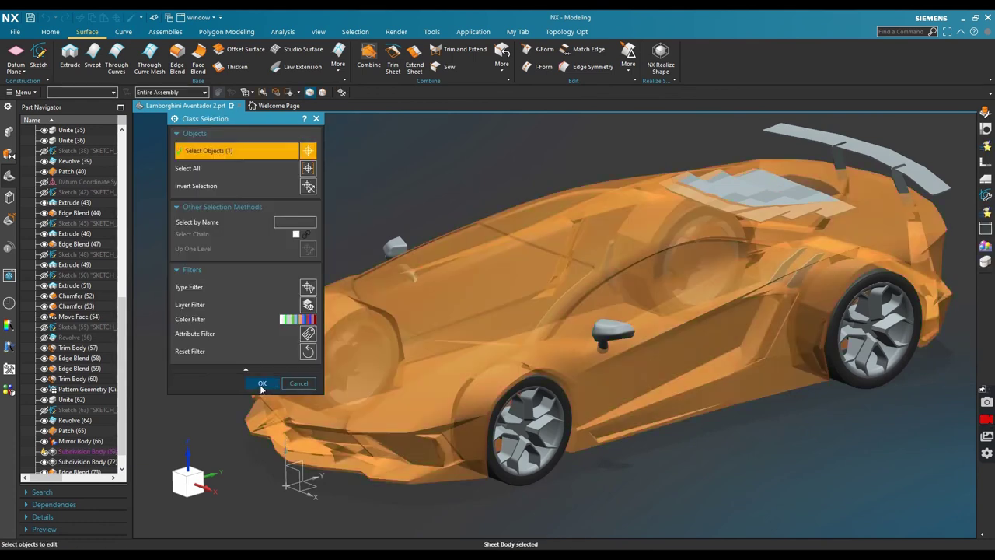
click(261, 383)
drag(217, 267, 185, 272)
click(228, 429)
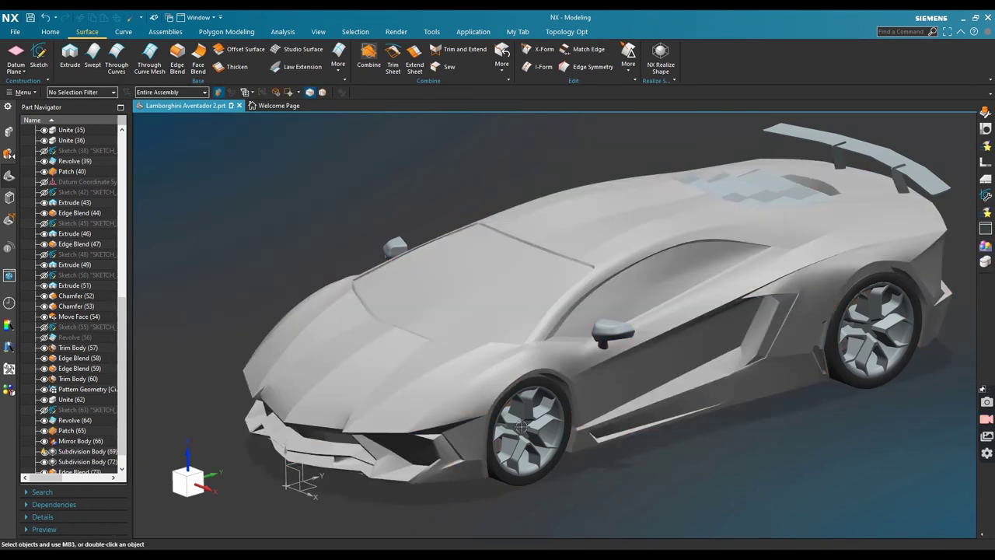
Reopen the mirror's subdivision body and move the tube cage's upper end backward along YC, deeper inside the mirror housing
middle_drag(684, 457, 744, 449)
scroll(731, 448, up, 4)
scroll(700, 234, up, 3)
scroll(704, 162, up, 8)
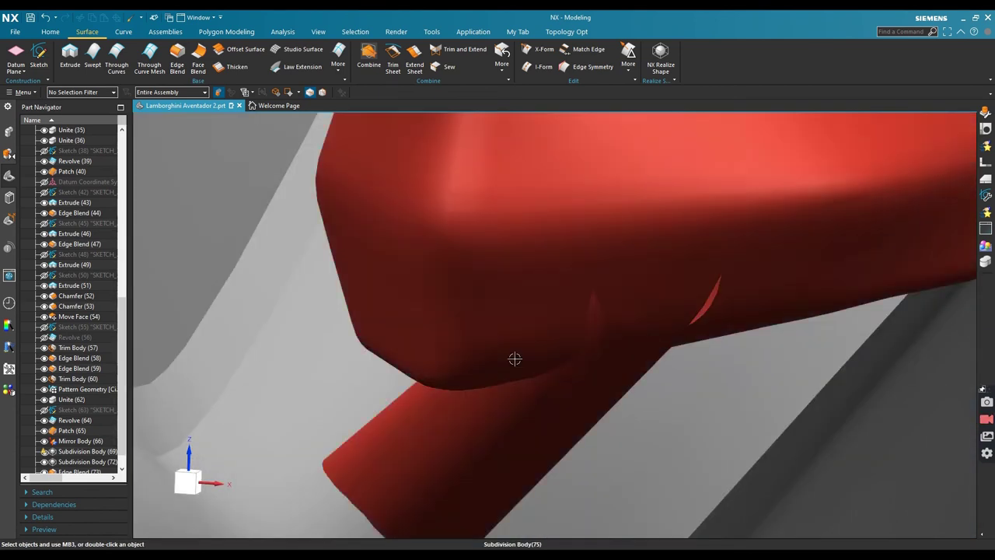
scroll(499, 297, down, 2)
double_click(509, 382)
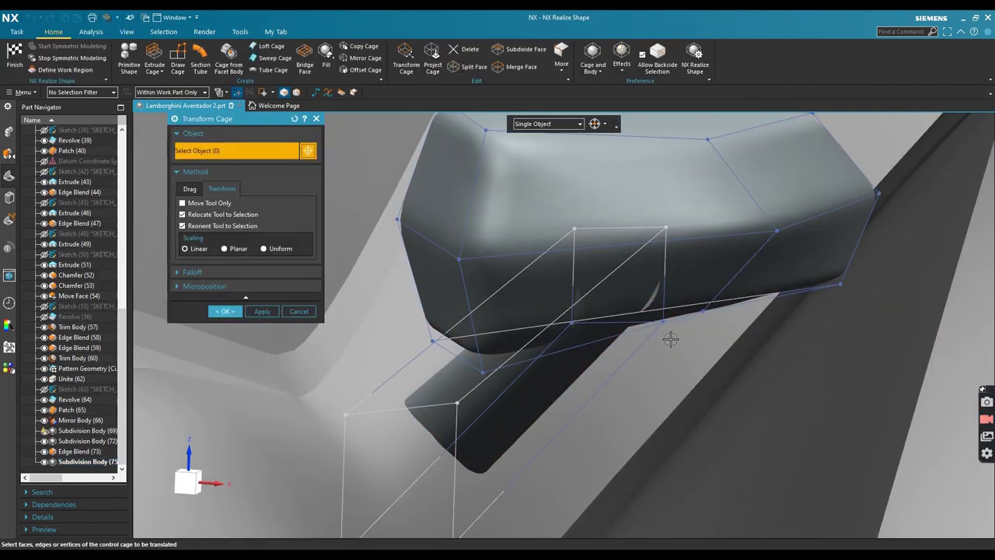
drag(572, 210, 574, 212)
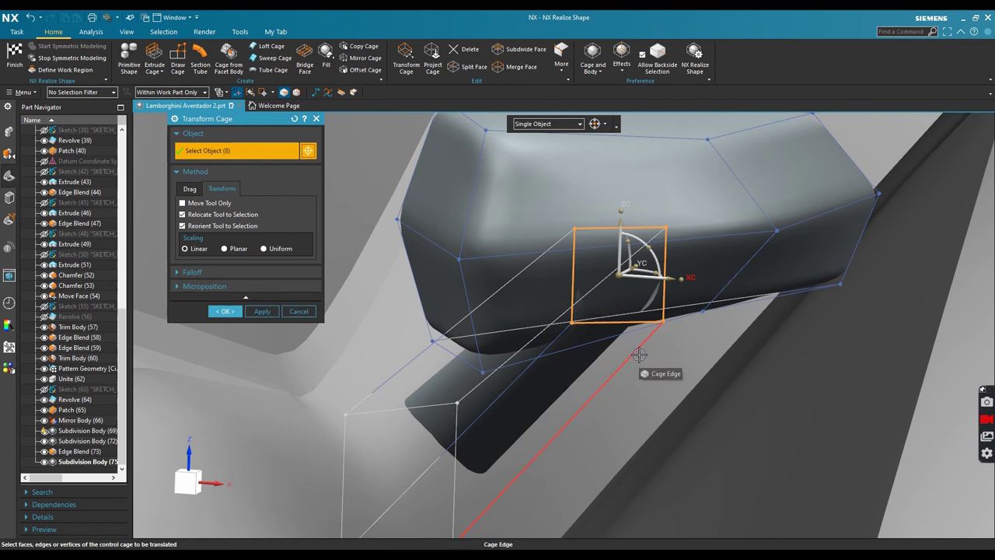
key(ctrl+alt+r)
scroll(445, 275, up, 12)
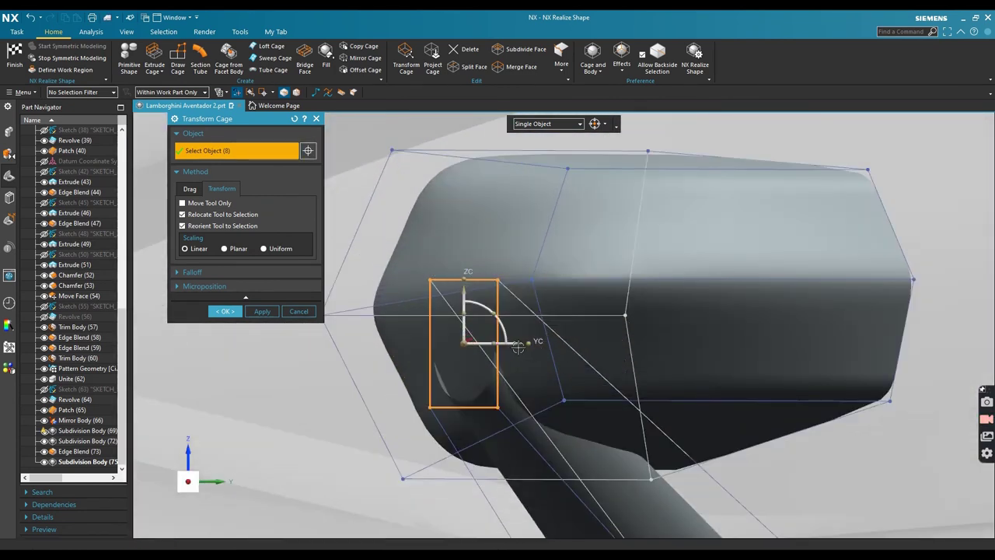
drag(518, 348, 573, 350)
click(224, 311)
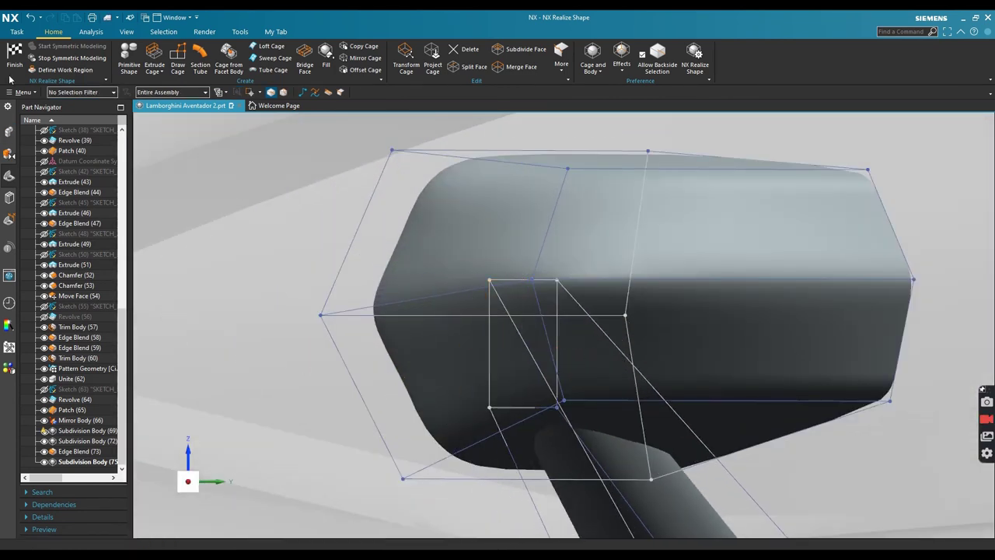
Finish the mirror's Realize Shape edit and review the mirror on the complete car
click(13, 61)
scroll(609, 319, down, 5)
middle_drag(499, 388, 562, 355)
scroll(630, 358, up, 5)
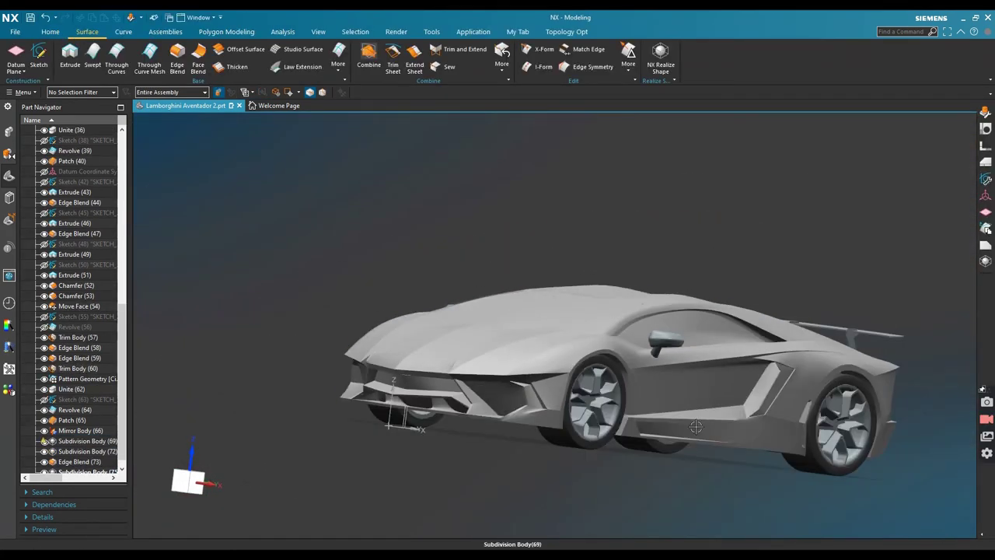
middle_drag(696, 427, 811, 464)
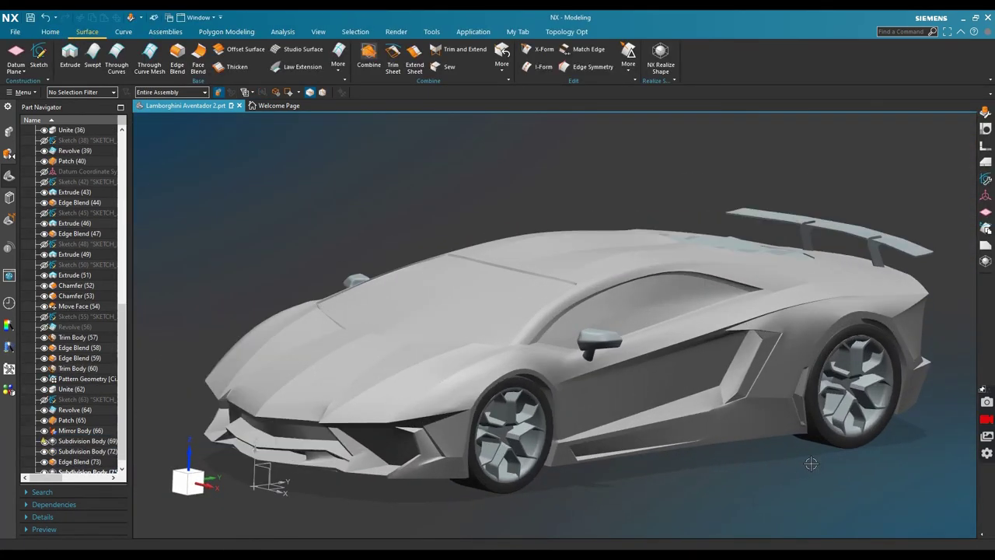